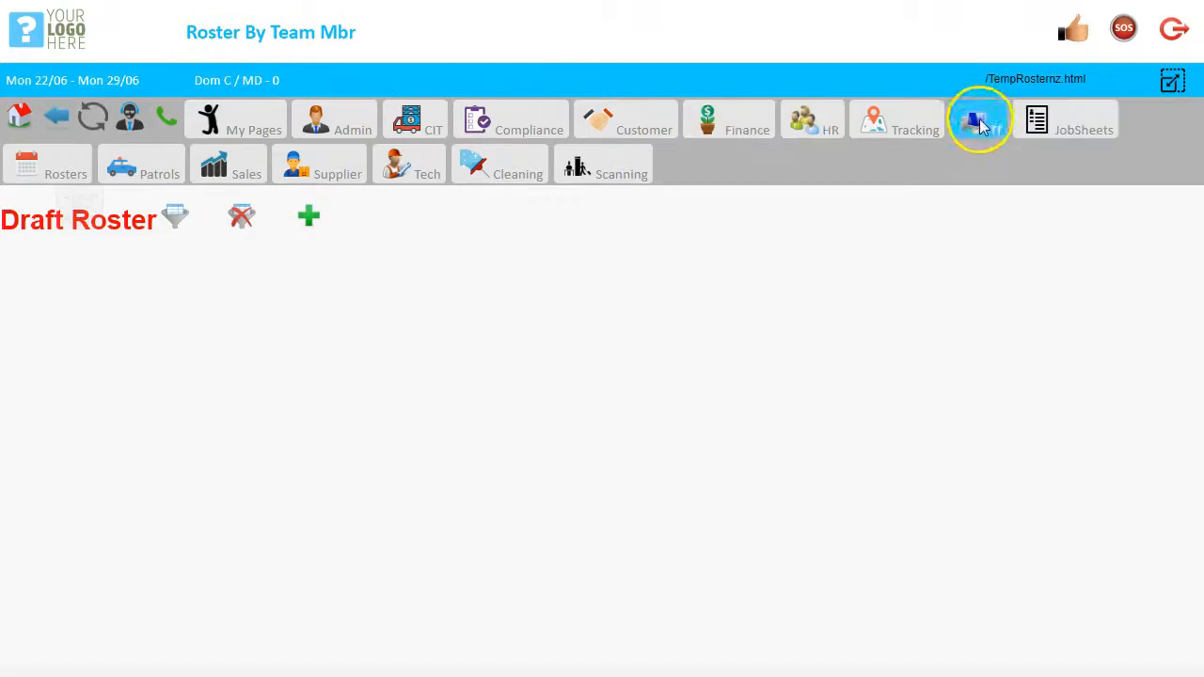
Open the Roster Template page from the Rosters section
left_click(65, 166)
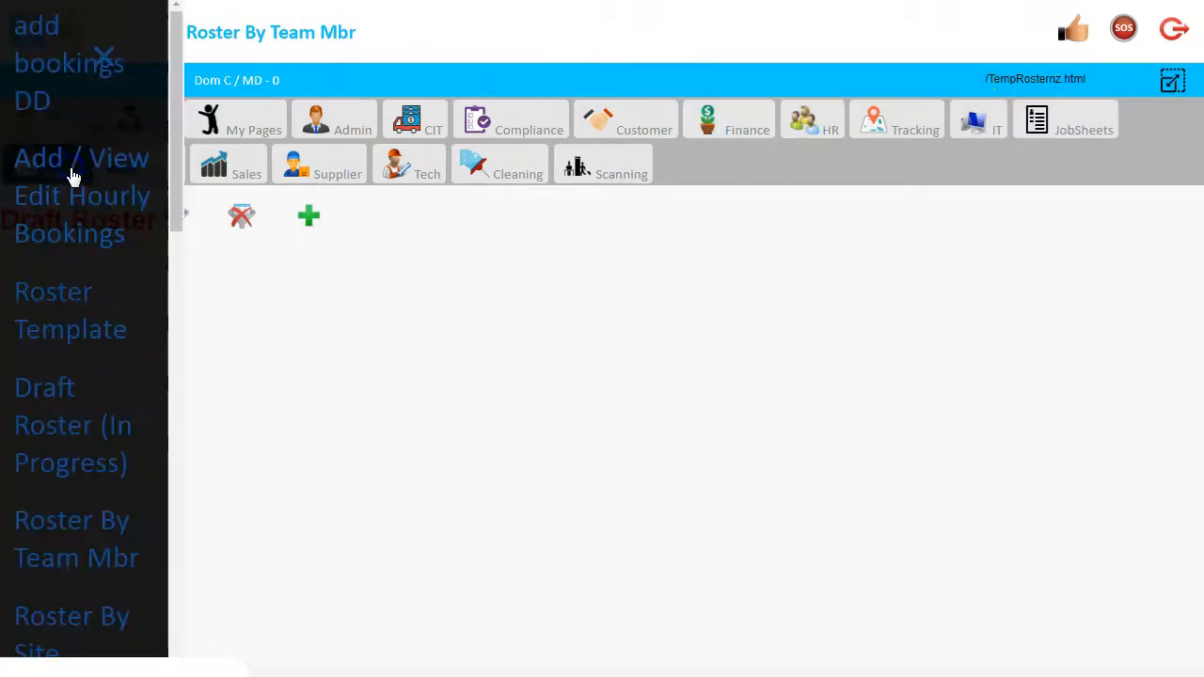
left_click(132, 142)
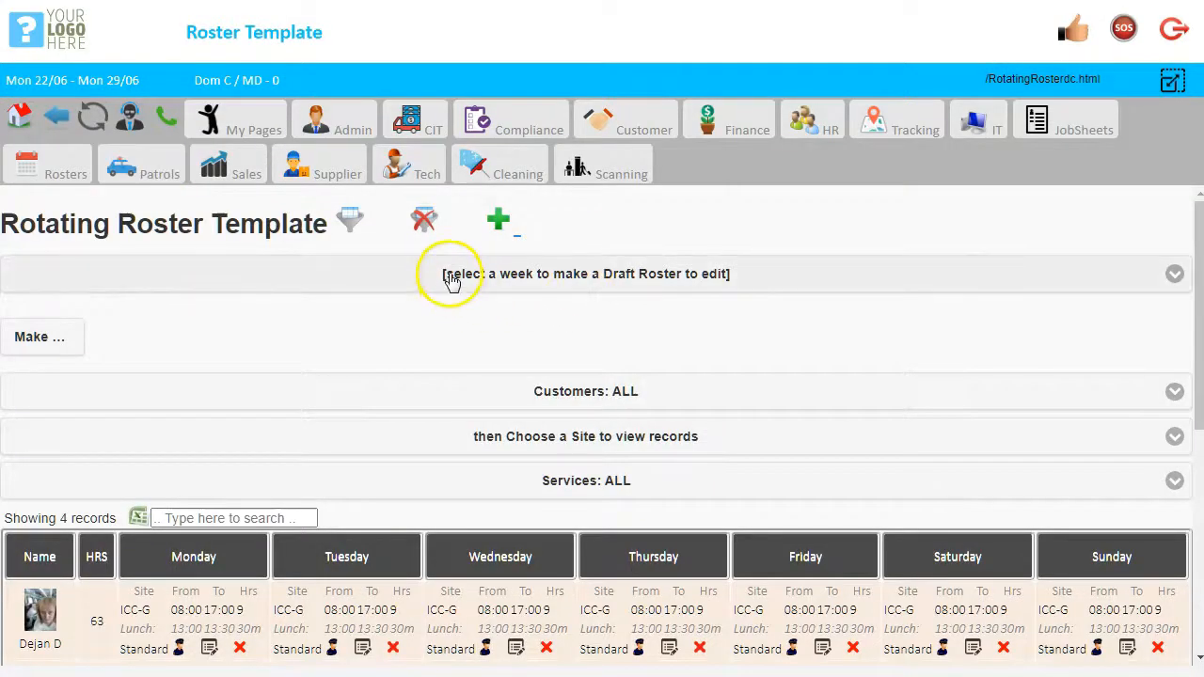
scroll(381, 290, "down", 1)
scroll(383, 288, "up", 1)
Filter the rotating roster template by customer CIT Customer 1 and examine the Sunday shift
left_click(371, 388)
left_click(193, 433)
scroll(350, 399, "down", 1)
scroll(350, 399, "up", 1)
left_click(202, 387)
left_click(60, 451)
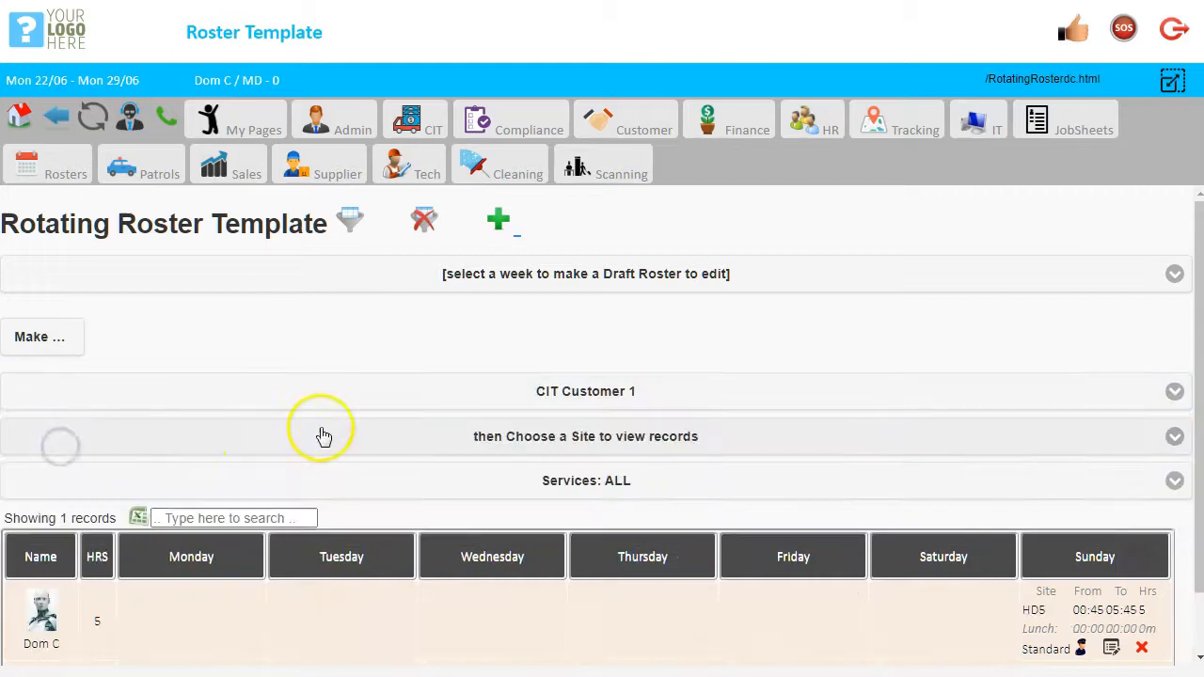
scroll(319, 432, "down", 1)
left_click_drag(1061, 545, 1161, 546)
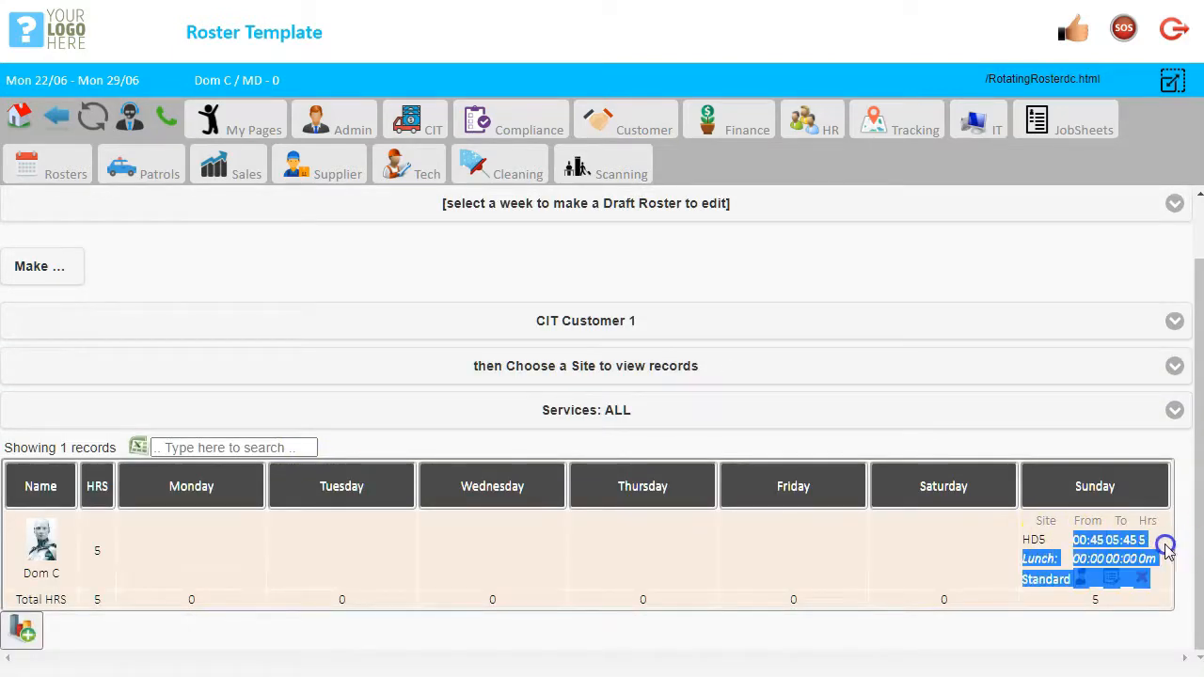
Clear the customer filter so the template lists the records of all customers
left_click(461, 323)
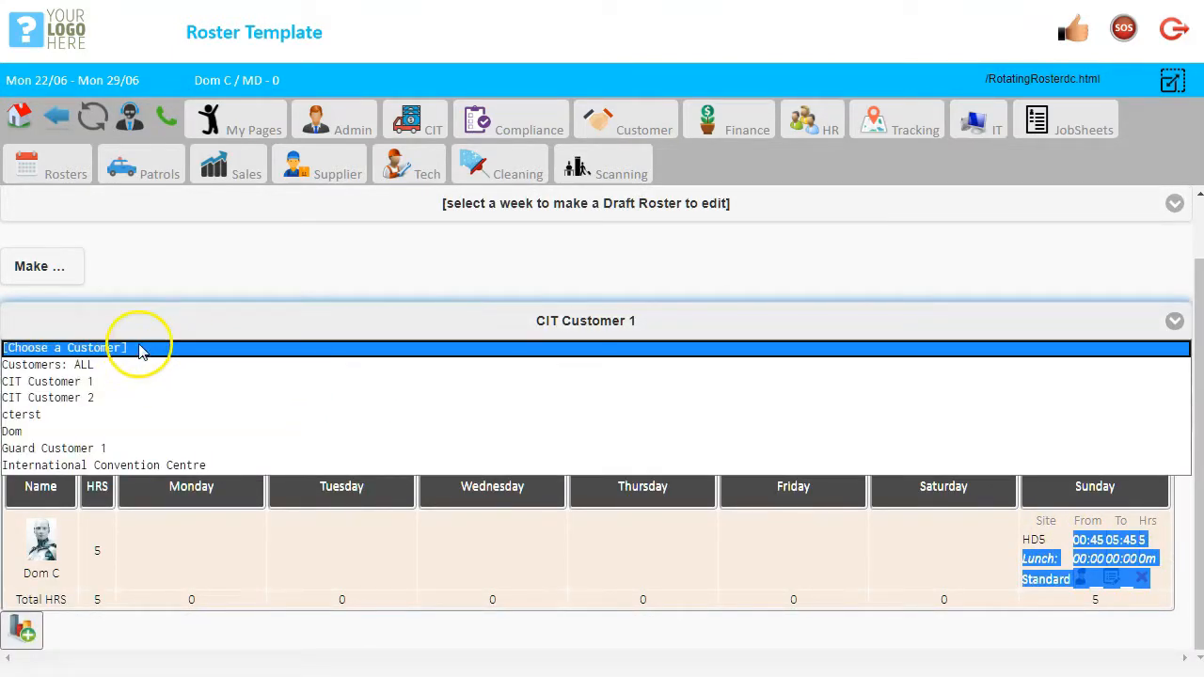
left_click(141, 347)
left_click(356, 276)
scroll(355, 278, "up", 1)
left_click(419, 224)
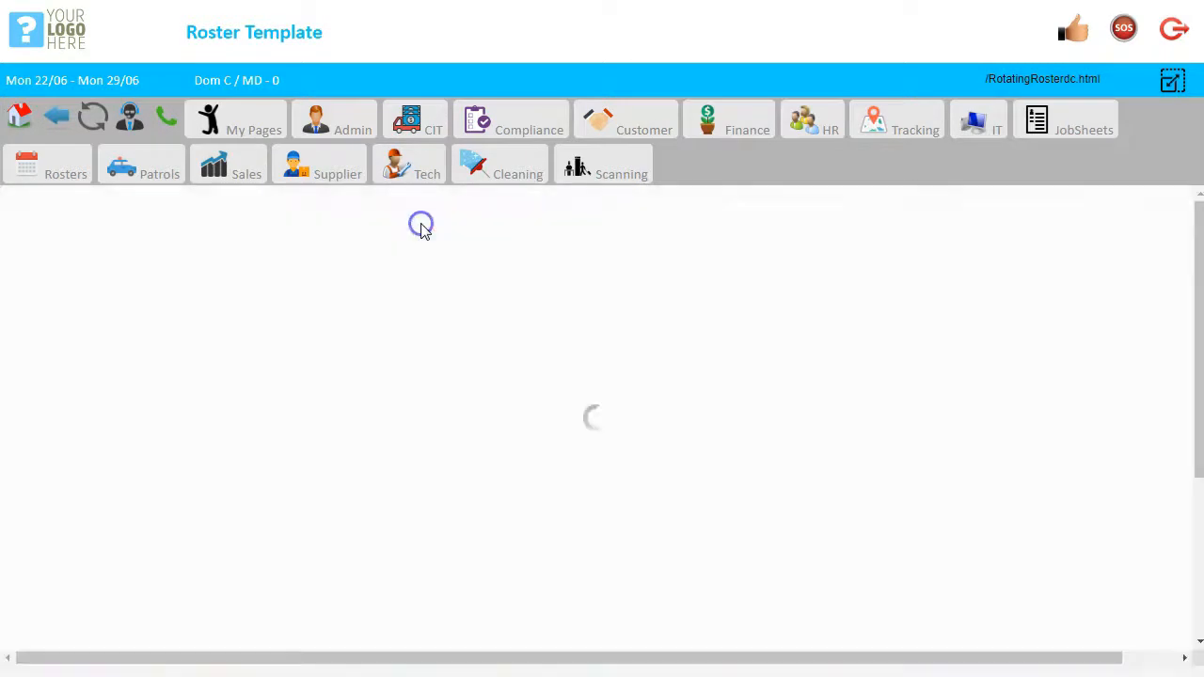
Examine each team member's weekly shifts and the total hours row in the rotating roster template
scroll(376, 349, "down", 4)
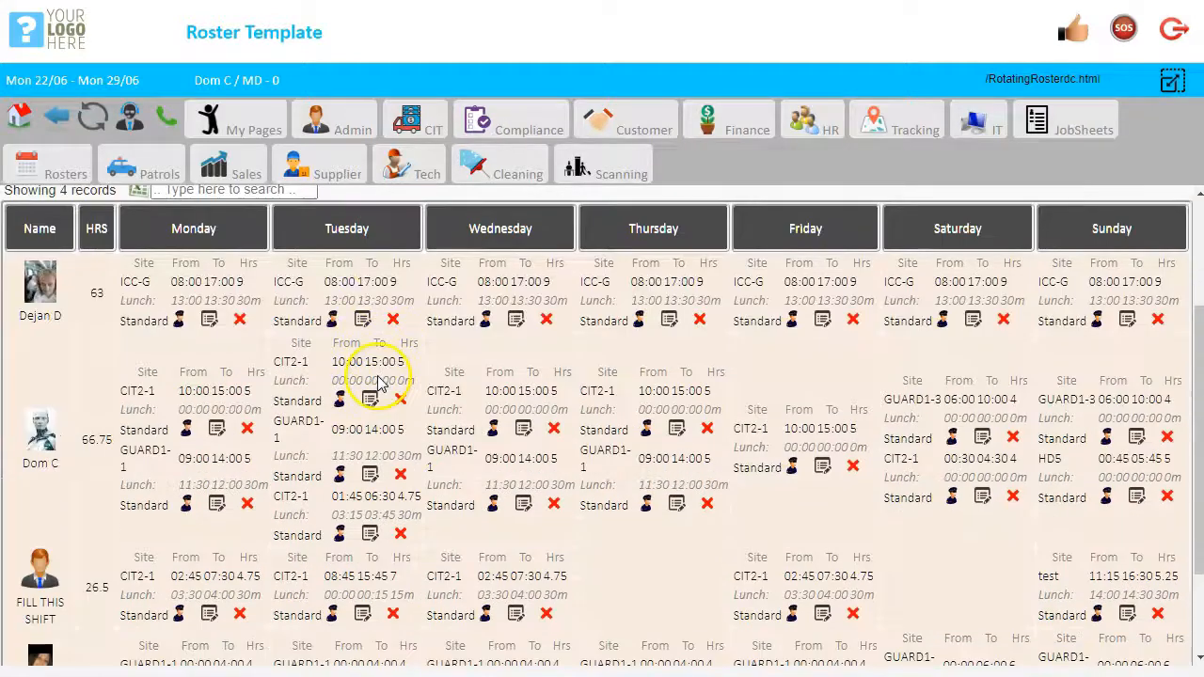
scroll(379, 377, "up", 1)
scroll(378, 380, "up", 1)
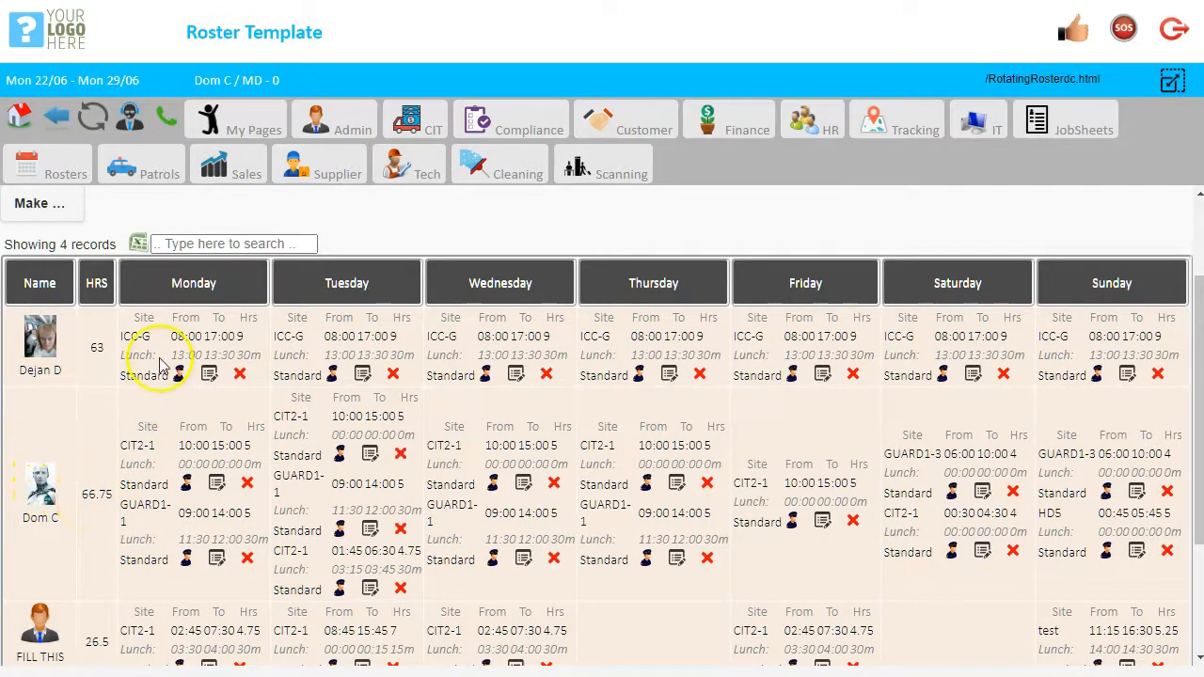
scroll(160, 367, "down", 1)
scroll(188, 484, "down", 1)
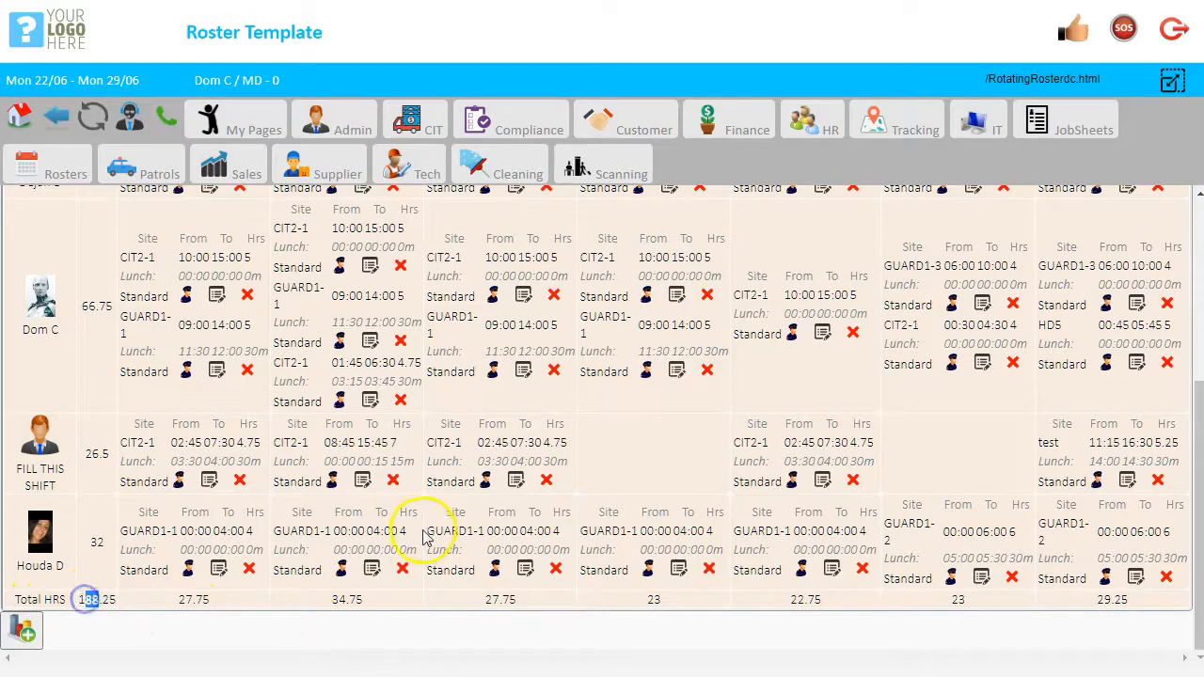
scroll(425, 534, "up", 3)
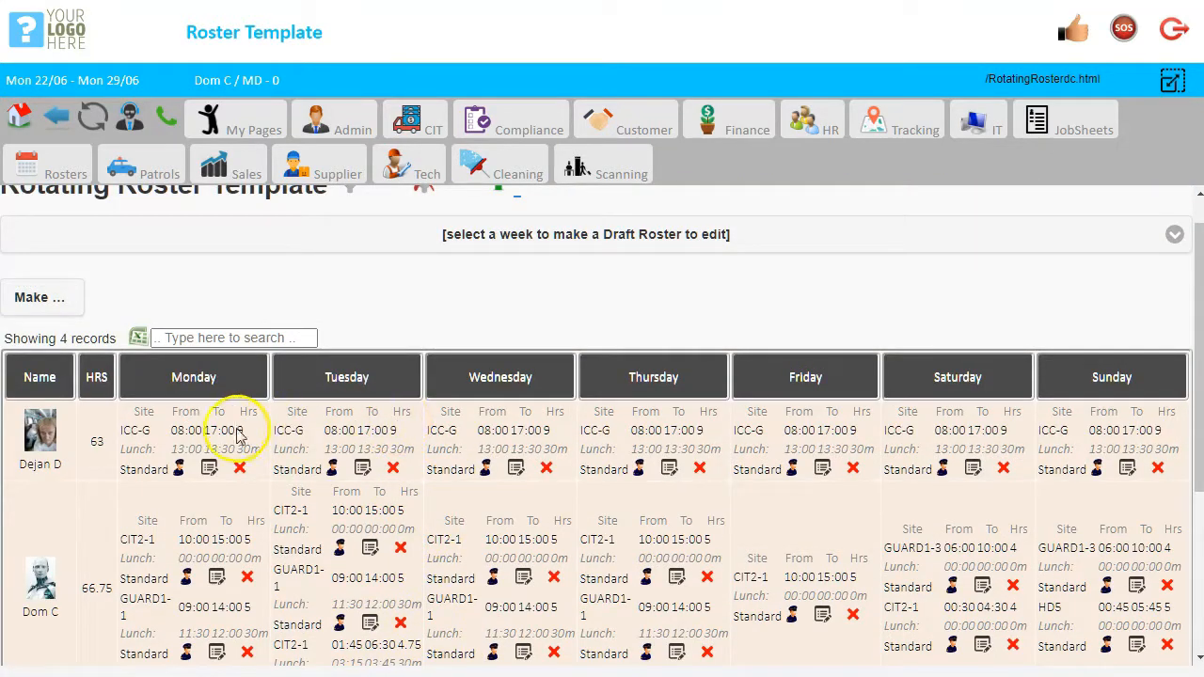
scroll(247, 416, "up", 1)
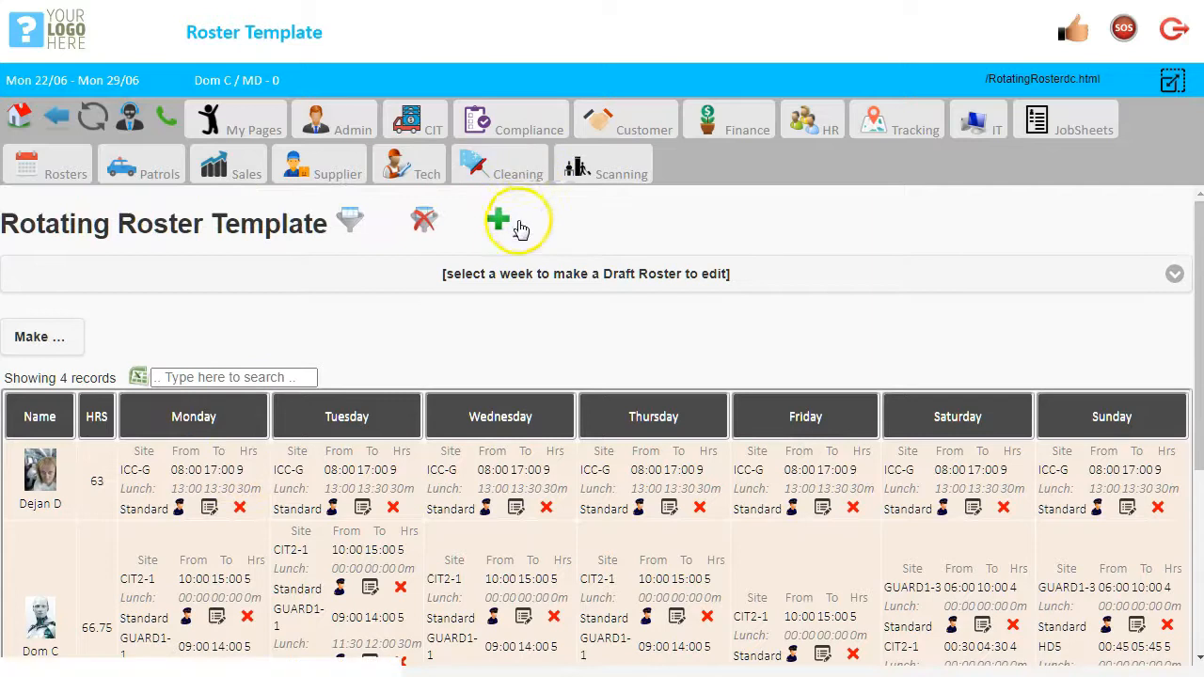
Start a new template shift for site CIT2-1 with CIT Customer 1 as the client
left_click(500, 227)
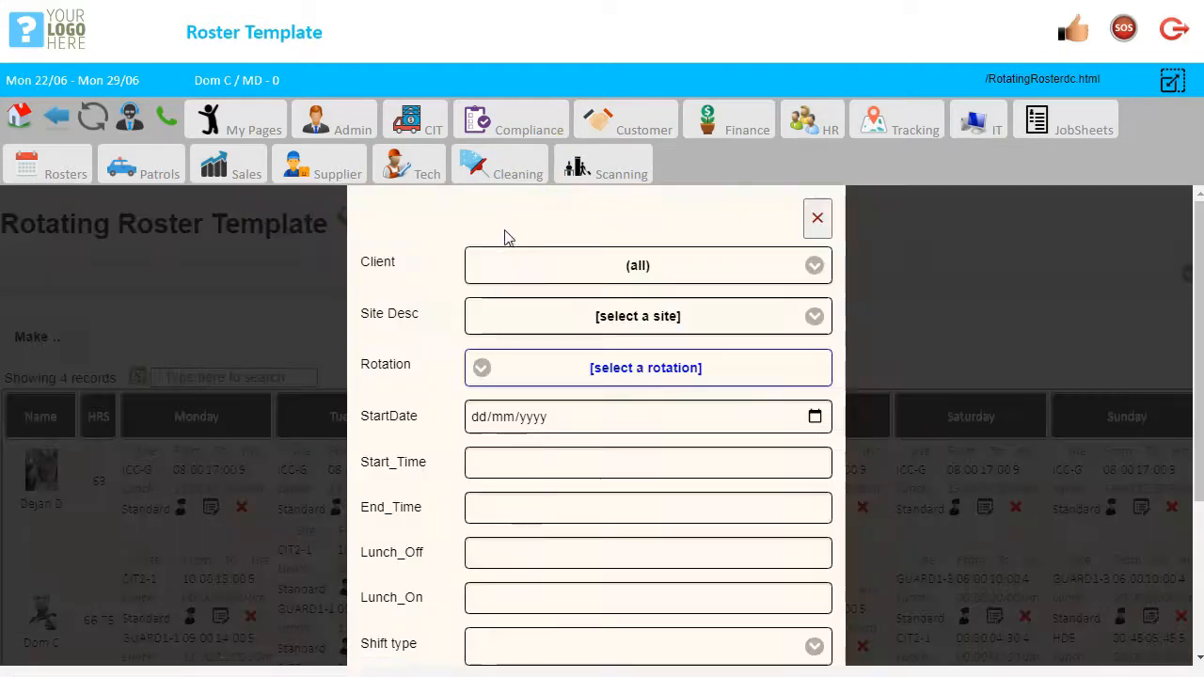
left_click(623, 314)
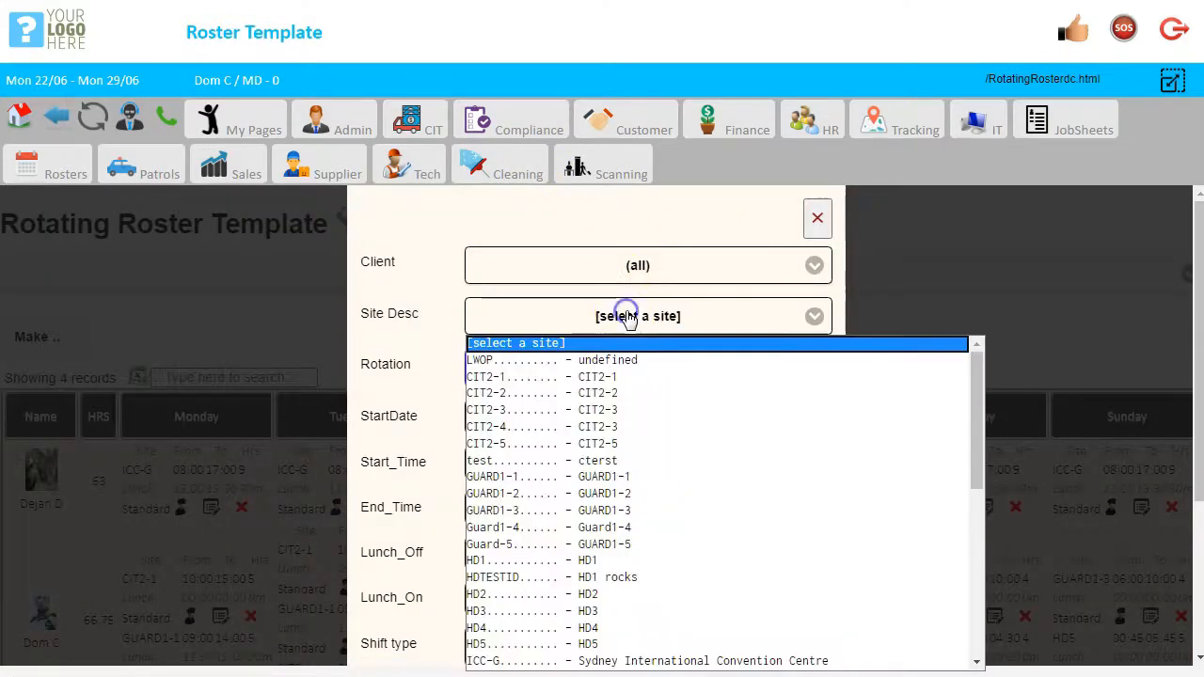
left_click(607, 377)
left_click(627, 264)
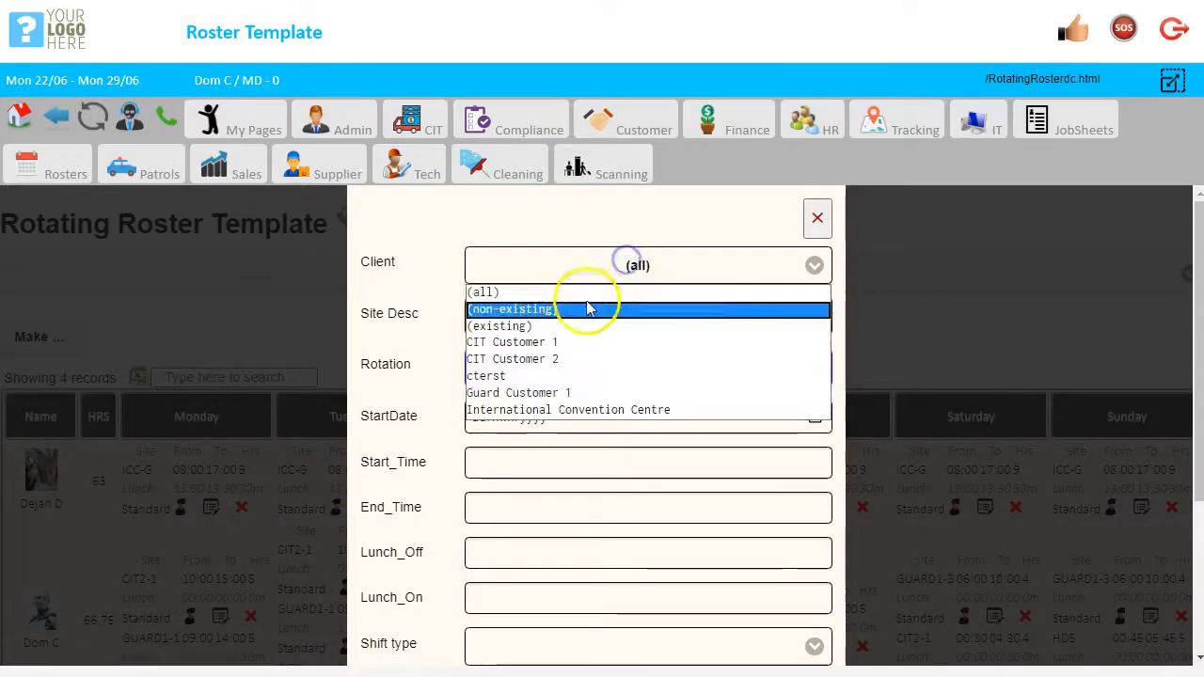
left_click(557, 345)
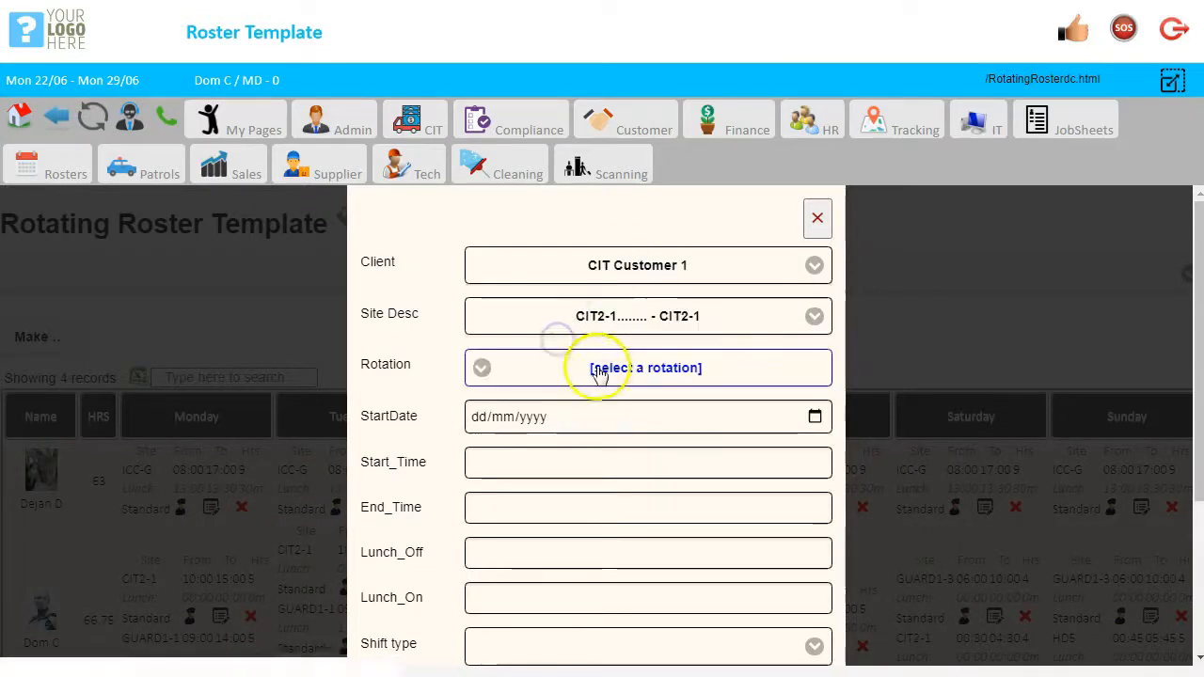
left_click(616, 322)
left_click(607, 317)
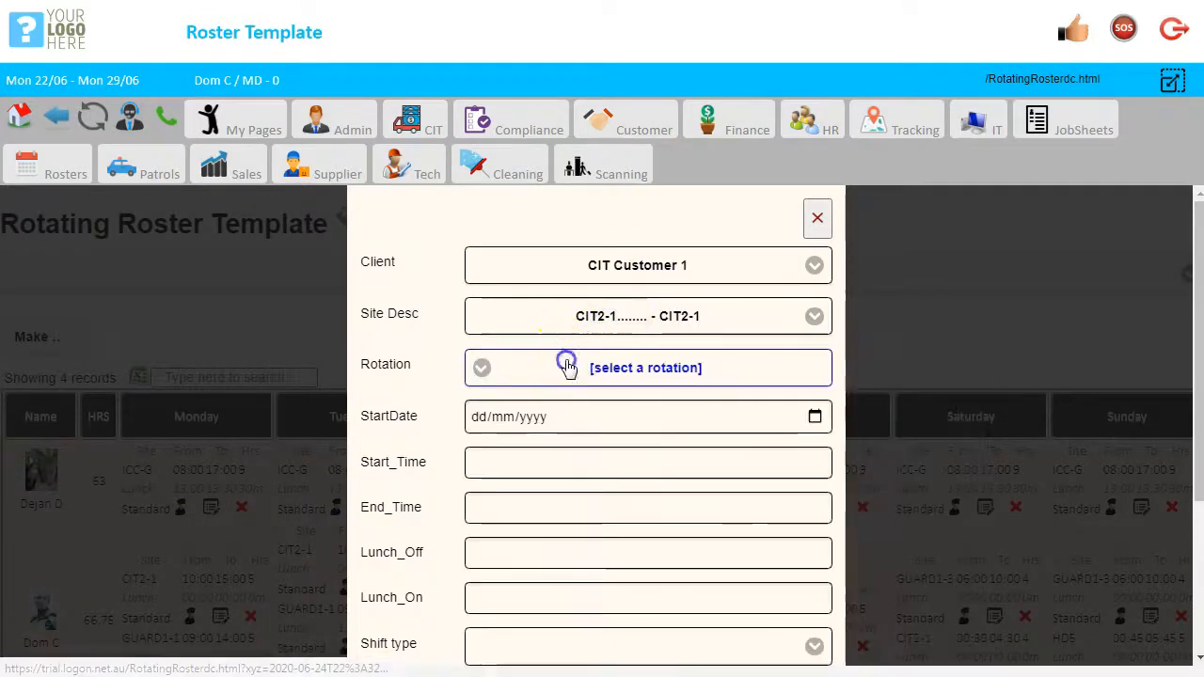
Set the new shift's rotation to Every Monday and Every Wednesday, with start date 02/07/2020
left_click(565, 362)
left_click(459, 579)
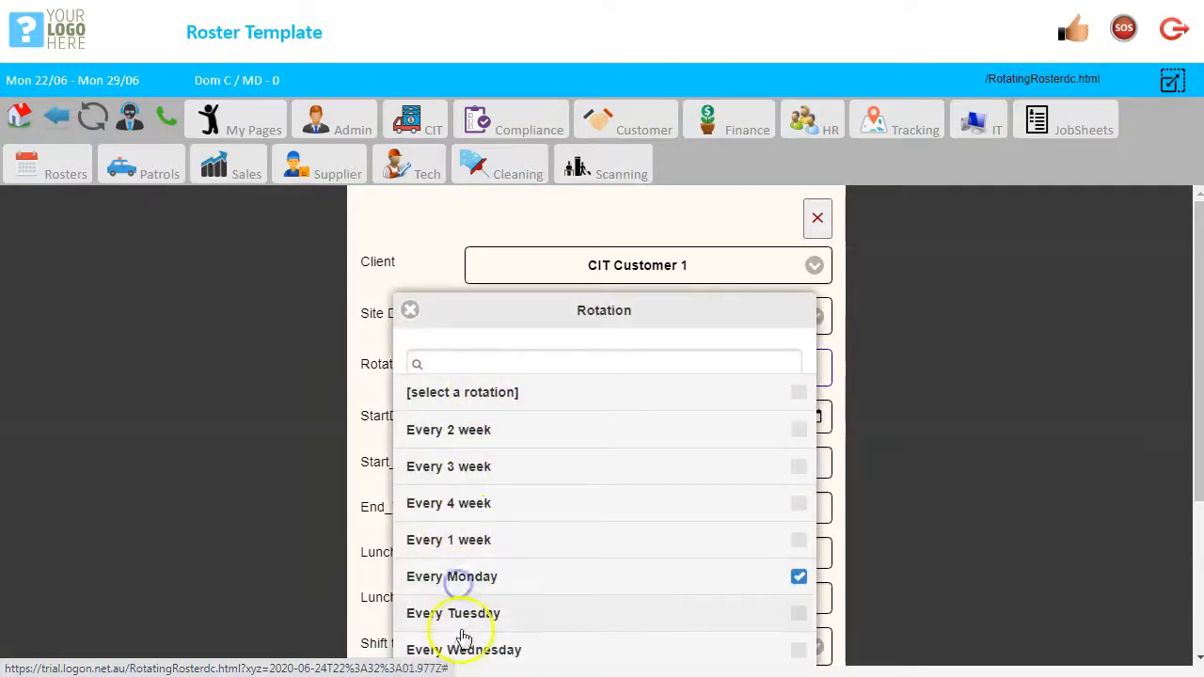
left_click(461, 648)
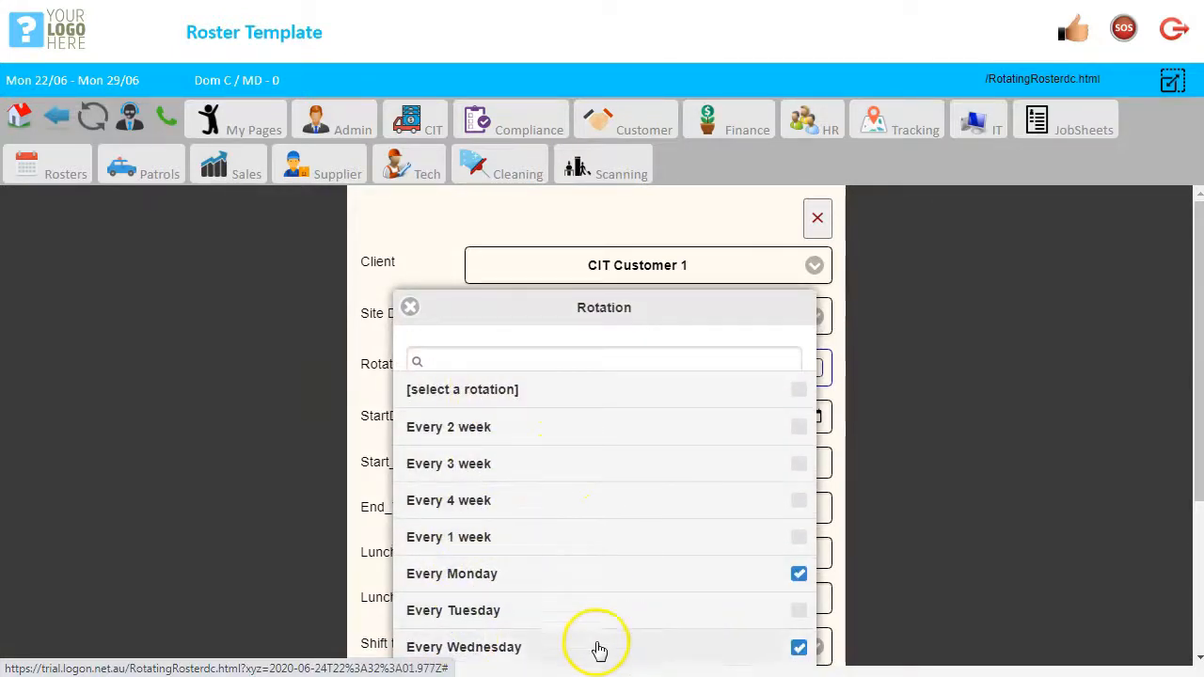
left_click(409, 309)
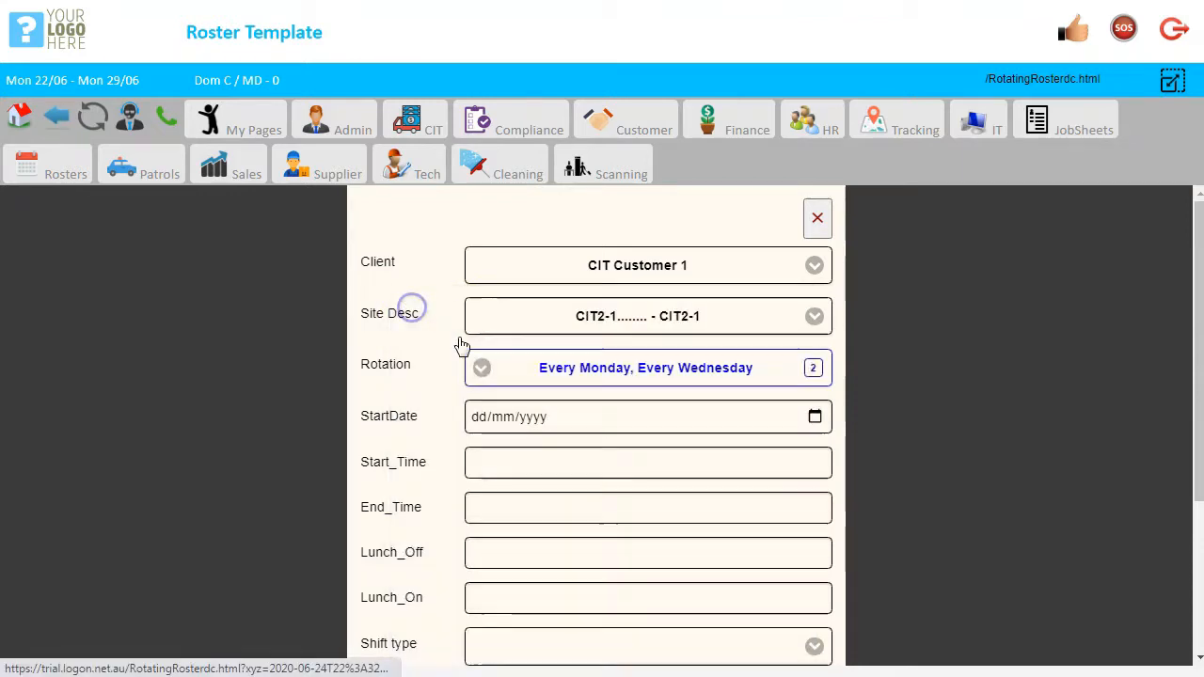
left_click(815, 416)
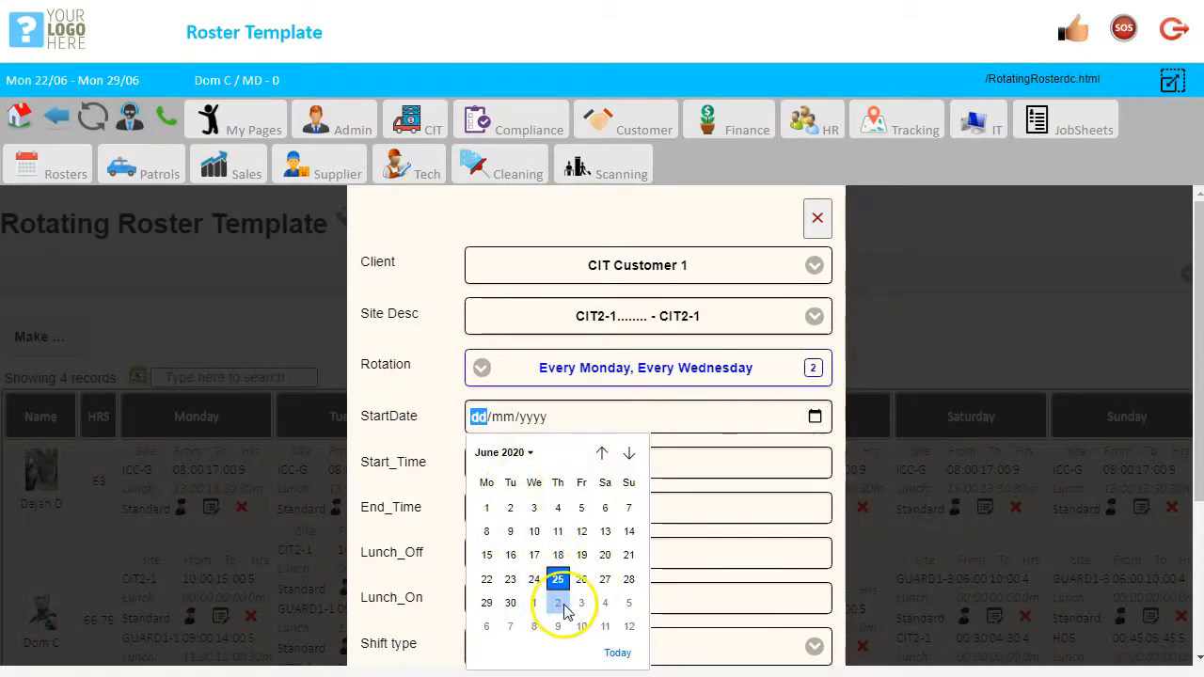
left_click(558, 603)
Look through the shift's time and lunch fields without entering times, and set the shift type to Standard
left_click(525, 462)
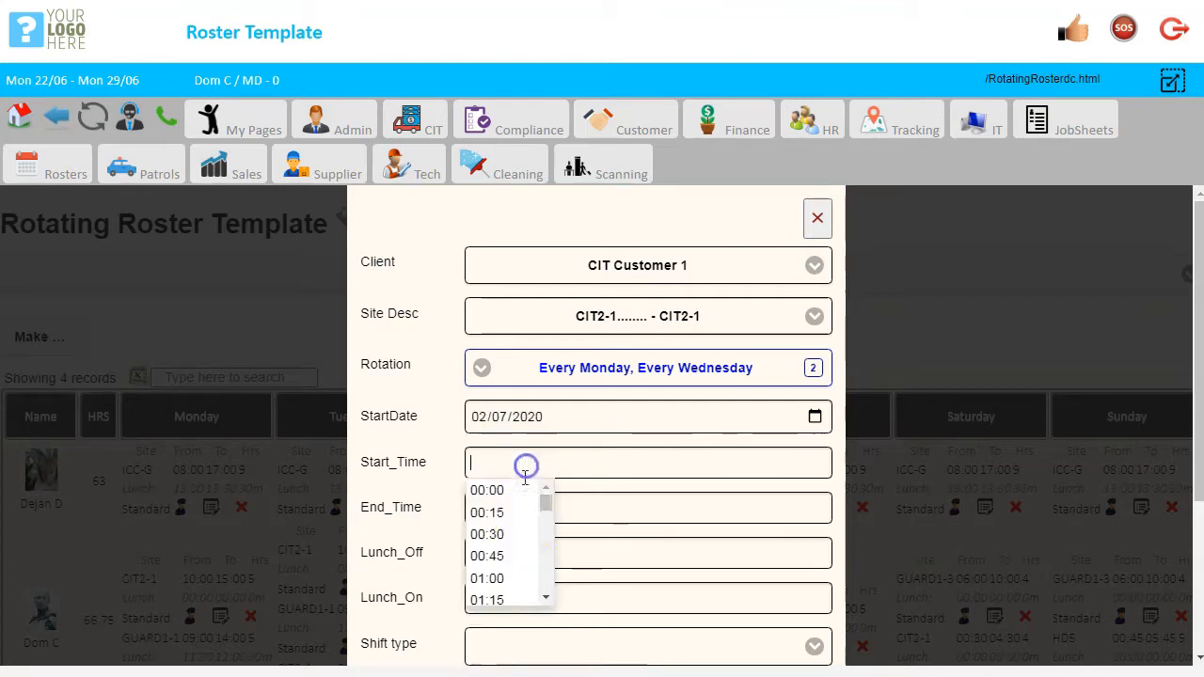
scroll(627, 541, "down", 2)
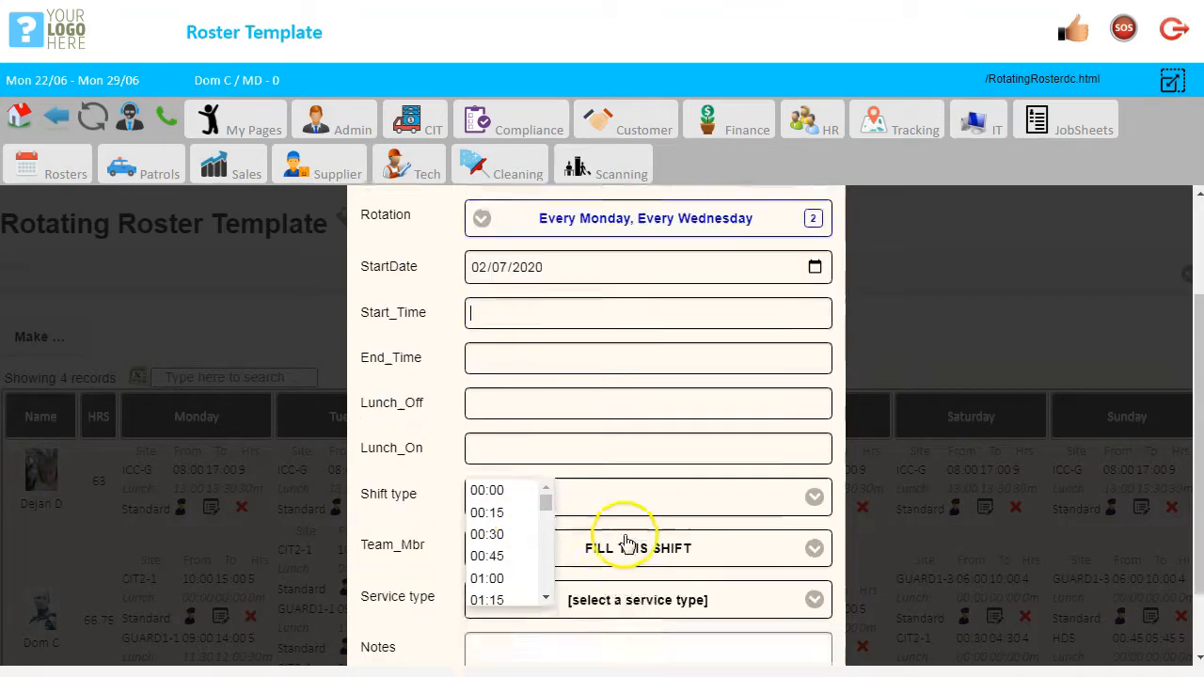
left_click(578, 358)
left_click(582, 408)
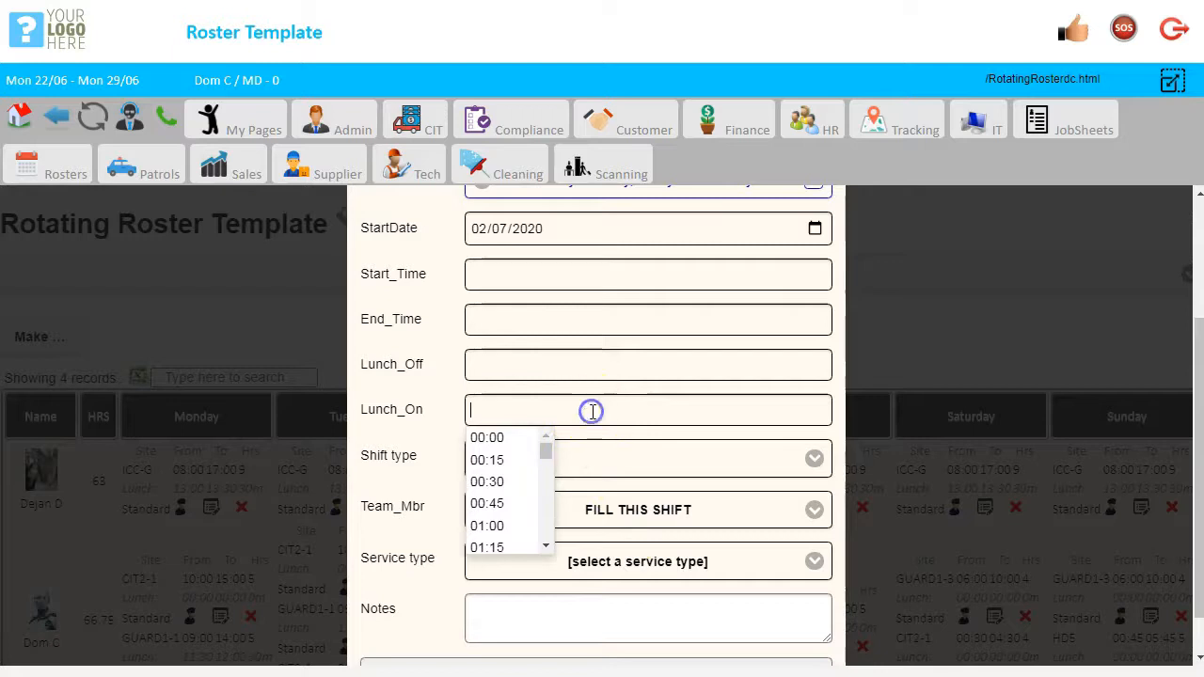
left_click(609, 462)
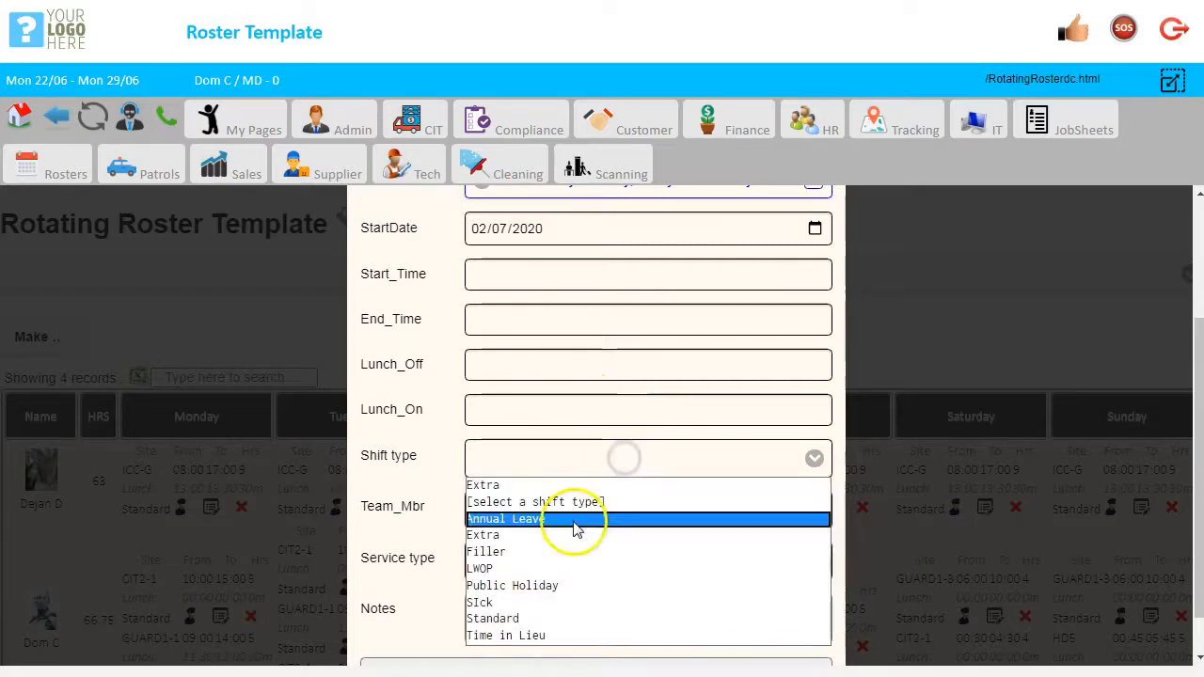
left_click(546, 618)
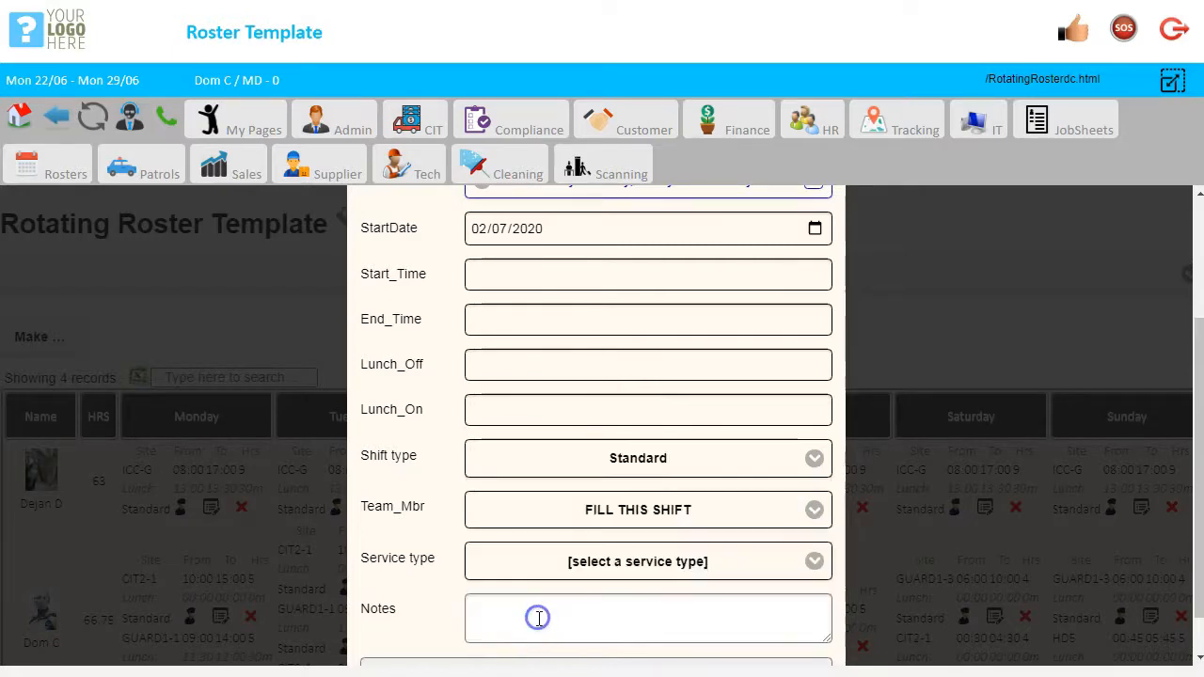
Check the team member choices, keeping FILL THIS SHIFT, and set the service type to Management Attendance
left_click(576, 519)
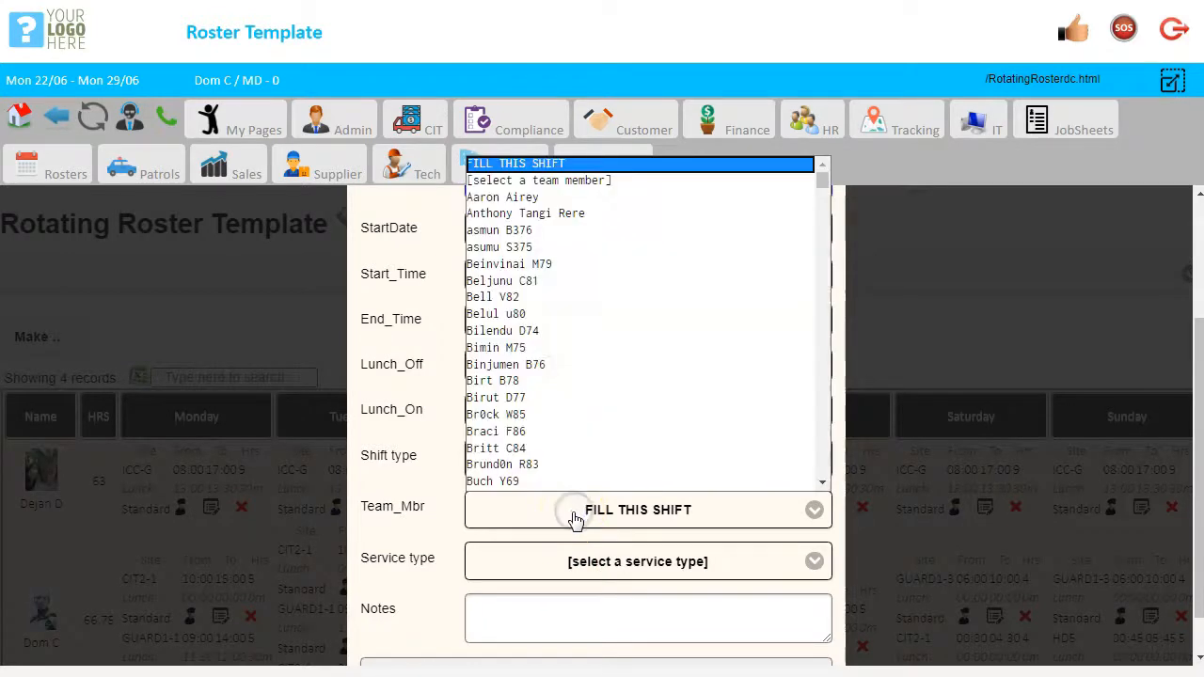
left_click(574, 518)
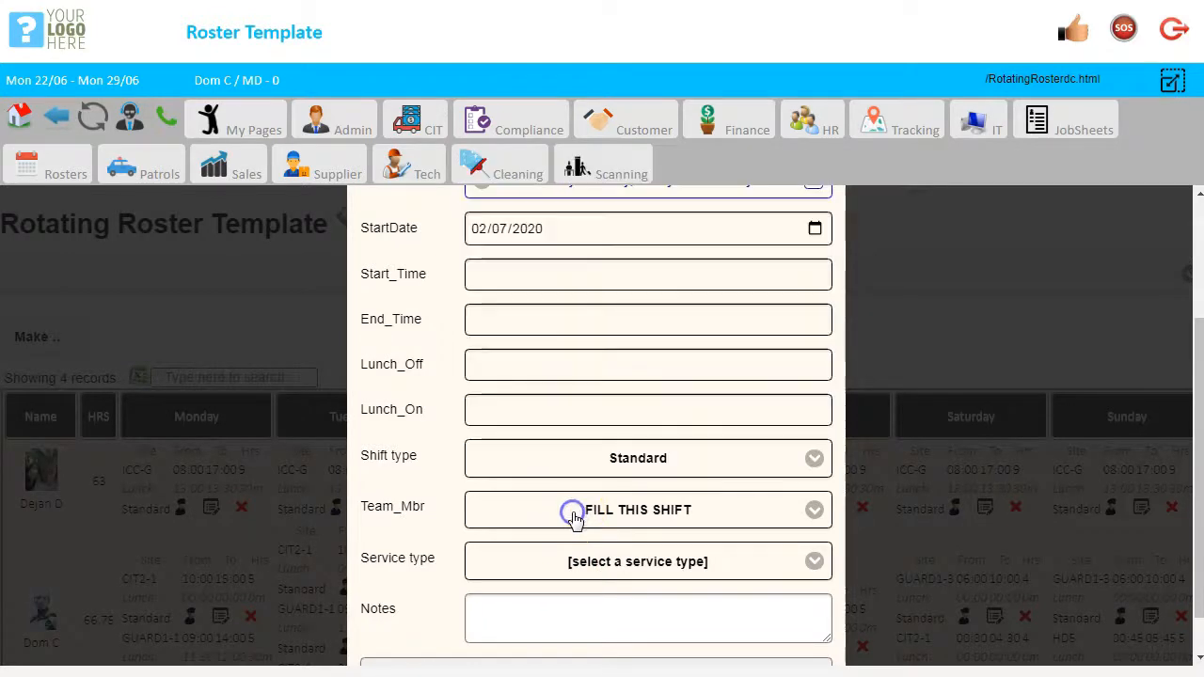
left_click(543, 555)
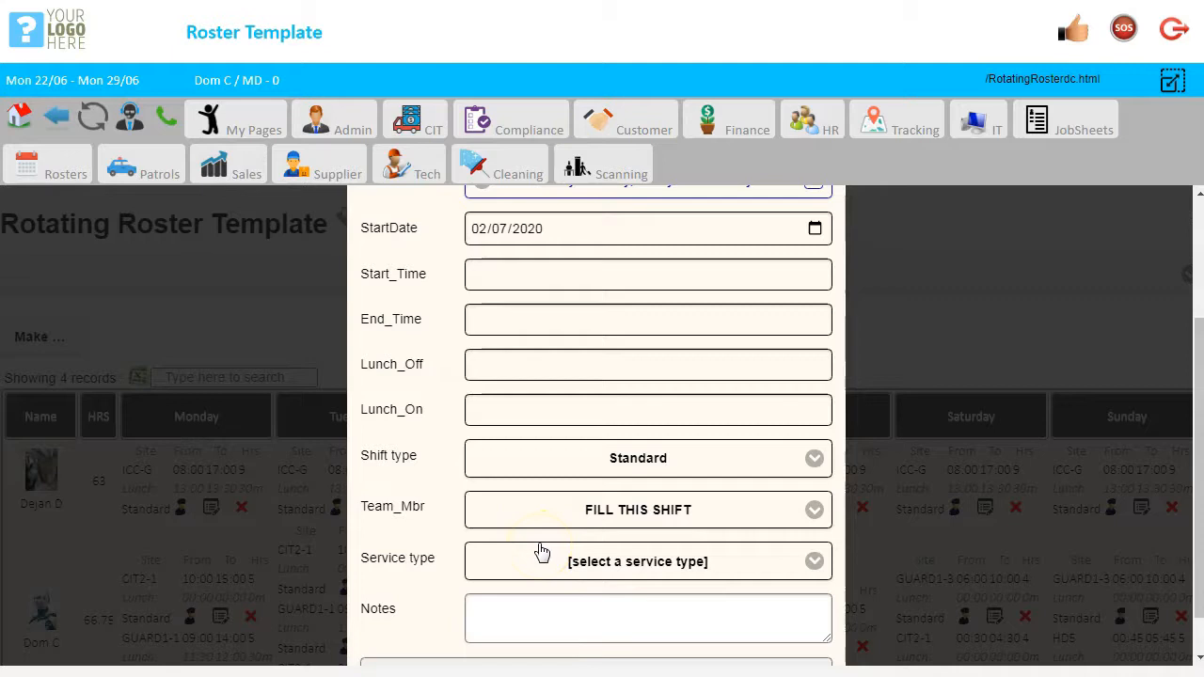
left_click(547, 561)
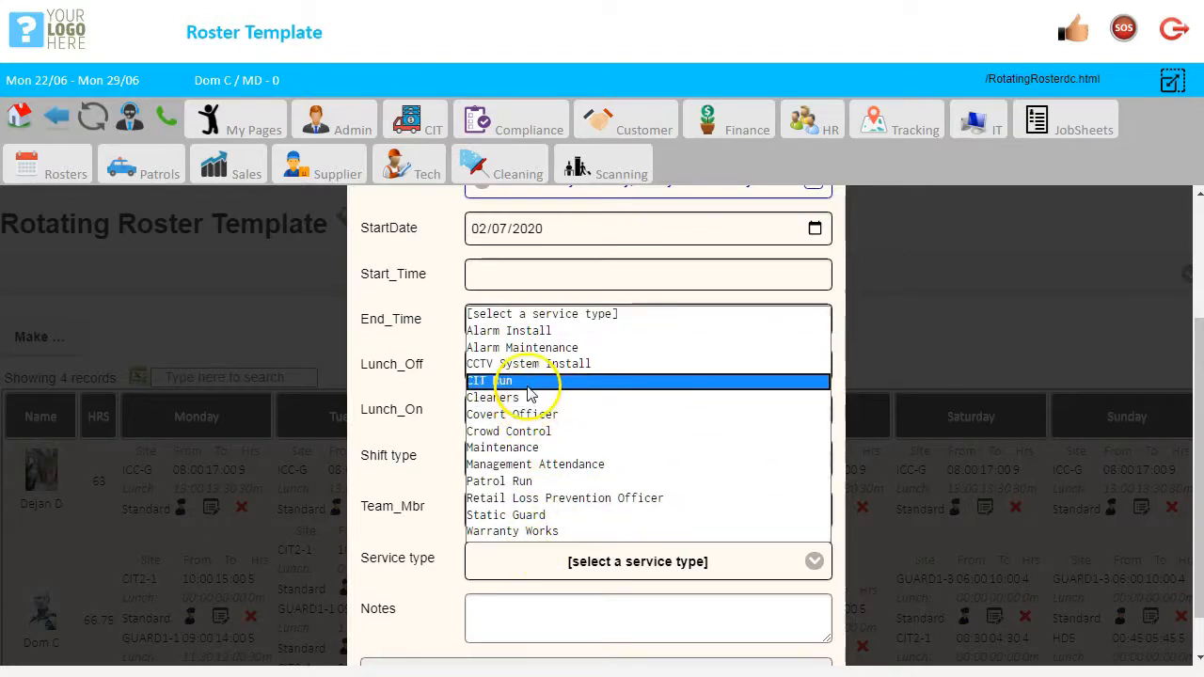
left_click(514, 465)
Review the completed shift form and close it without inserting the shift
scroll(465, 572, "down", 1)
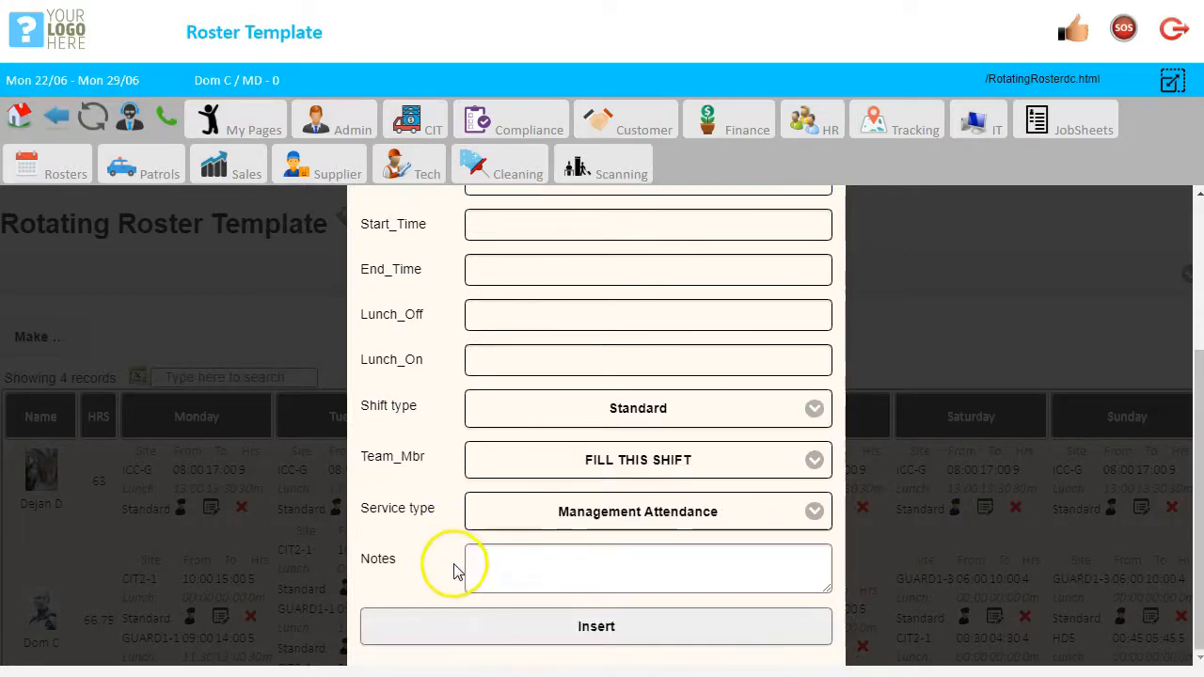
scroll(564, 592, "up", 5)
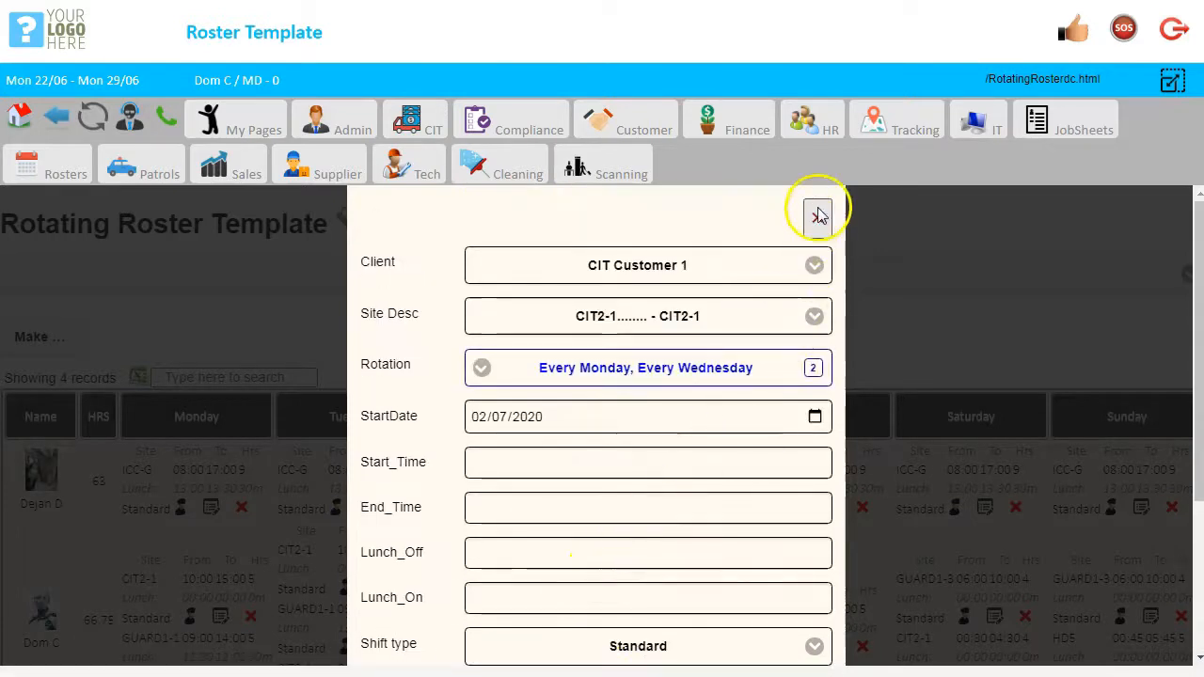
left_click(816, 211)
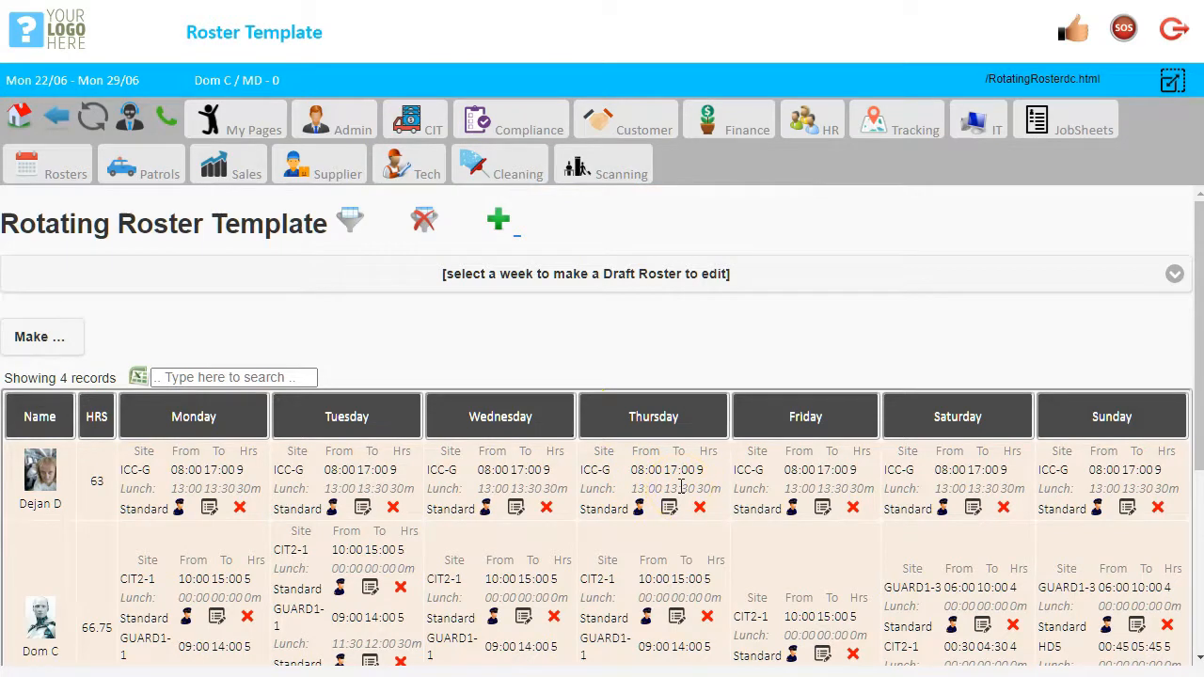
scroll(681, 485, "down", 1)
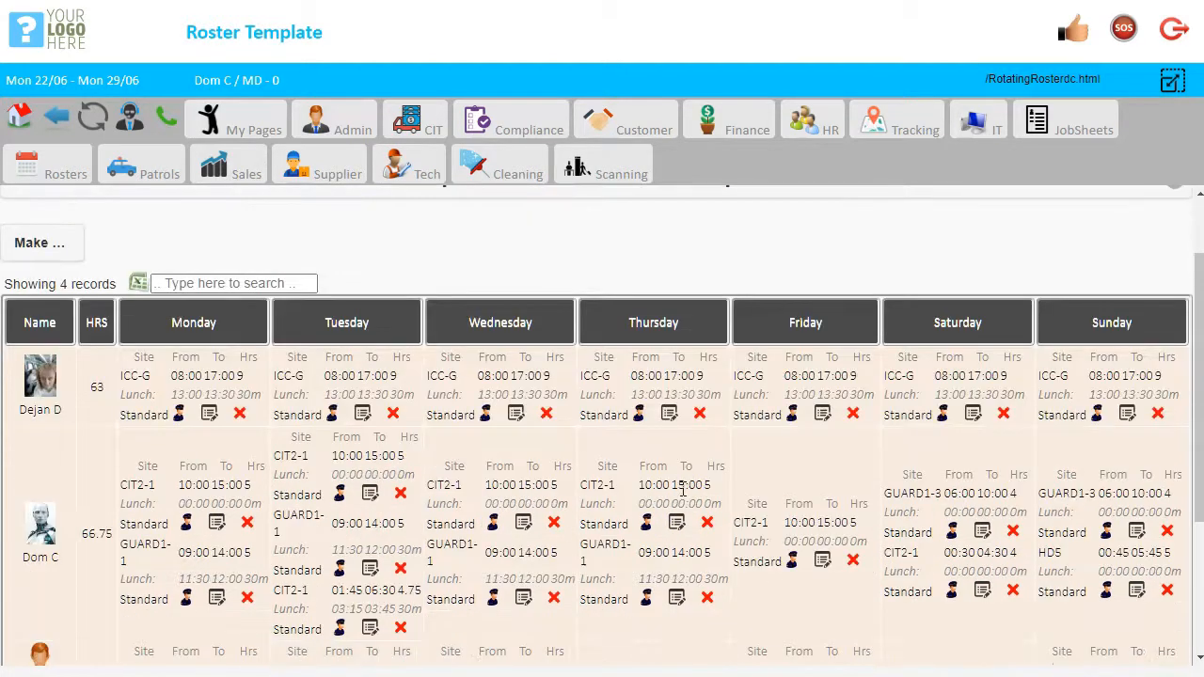
scroll(683, 490, "down", 1)
left_click(461, 395)
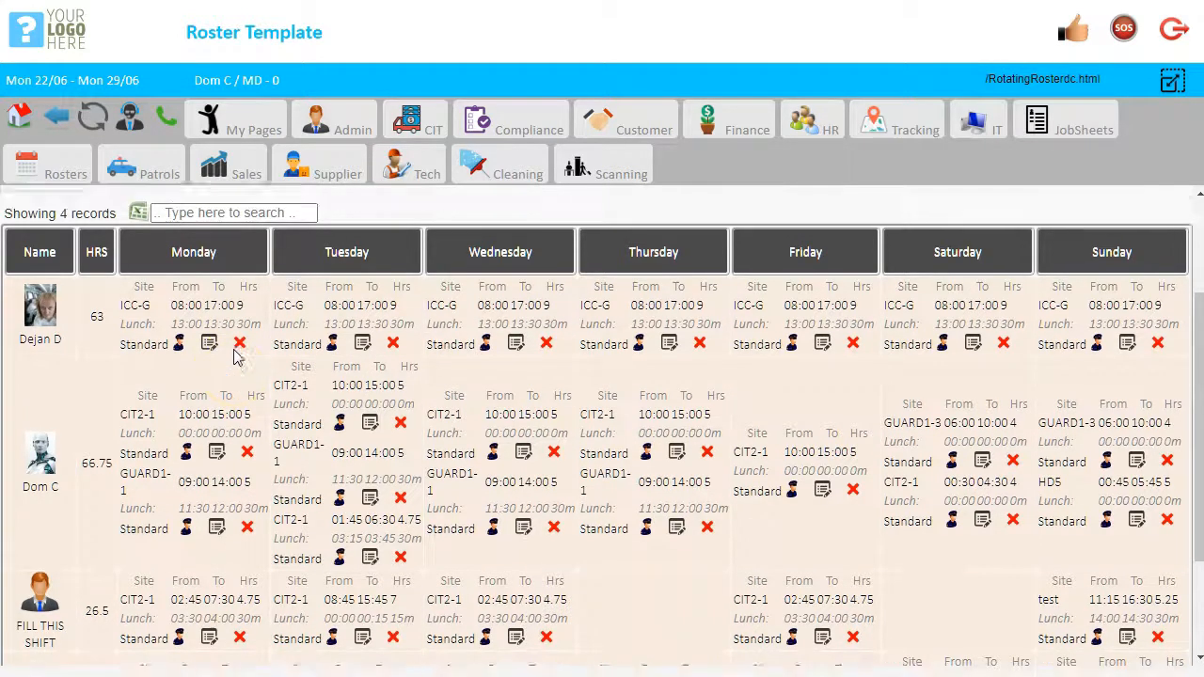
scroll(235, 355, "down", 2)
scroll(235, 353, "up", 4)
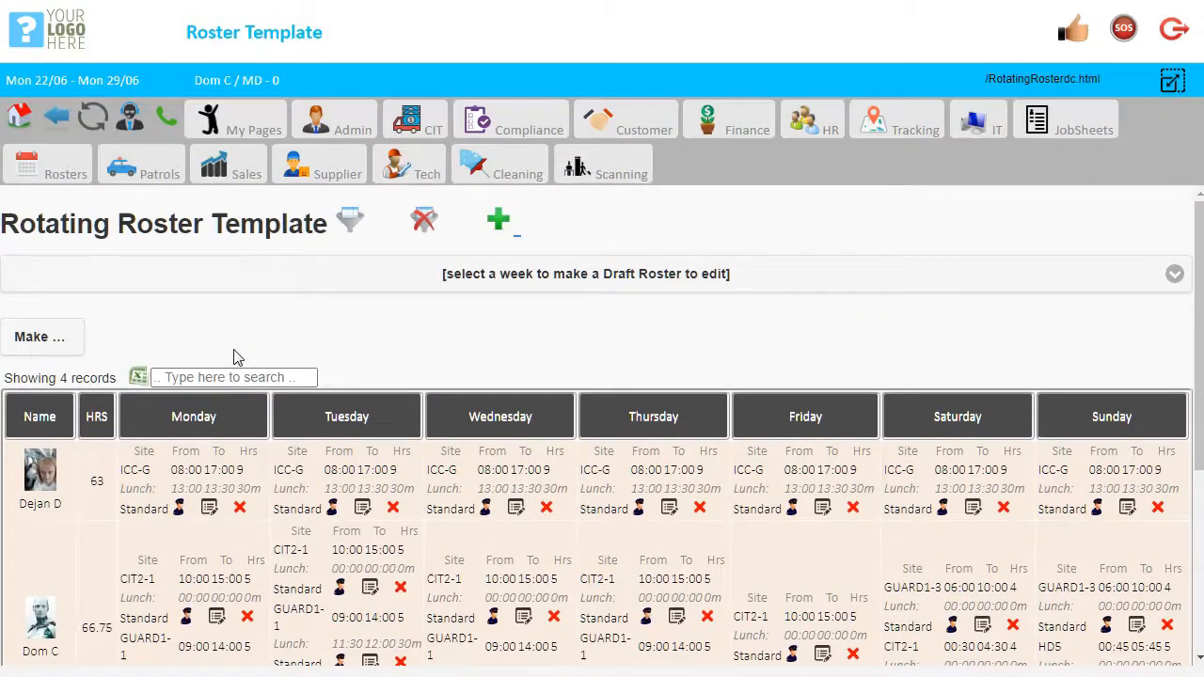
Select the week 2020-06-29 in the rotating roster template and make a draft roster from it
left_click(404, 274)
left_click(295, 324)
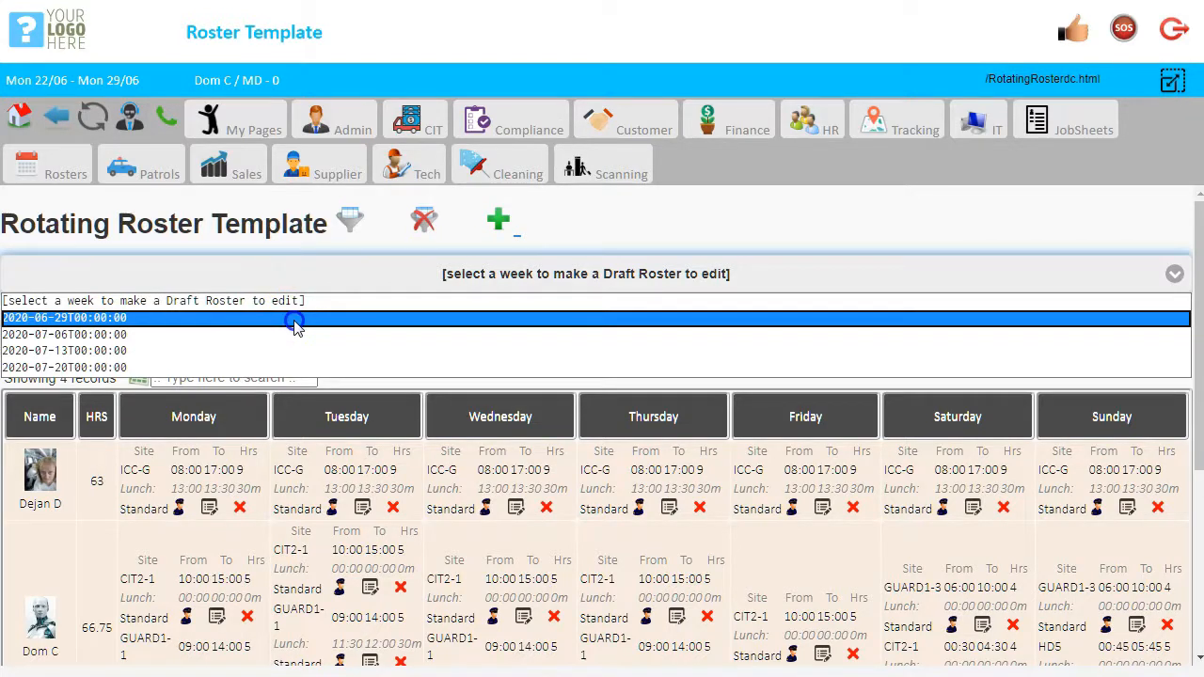
left_click(294, 324)
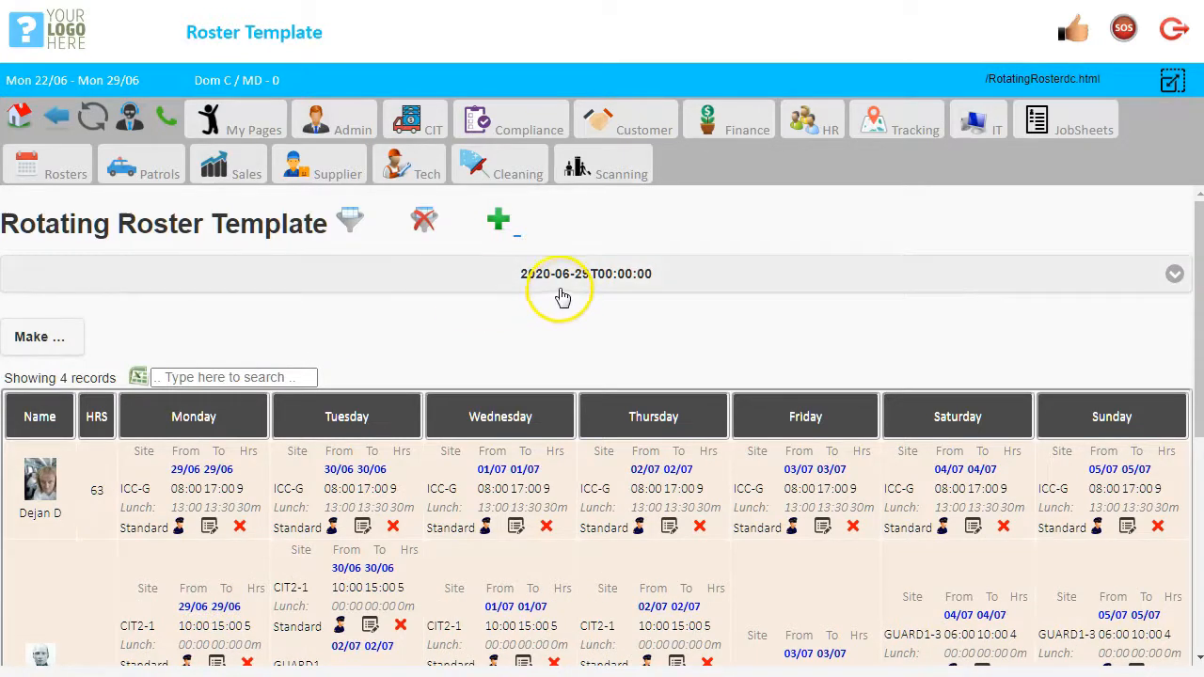
scroll(557, 297, "down", 1)
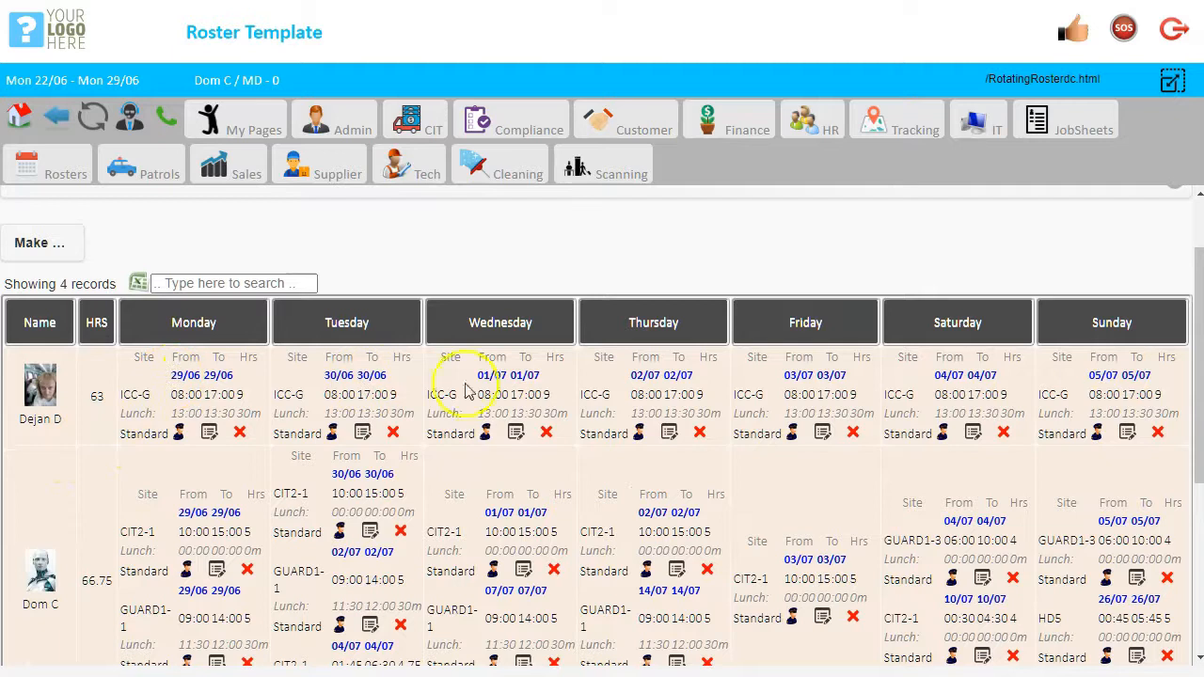
scroll(273, 400, "up", 1)
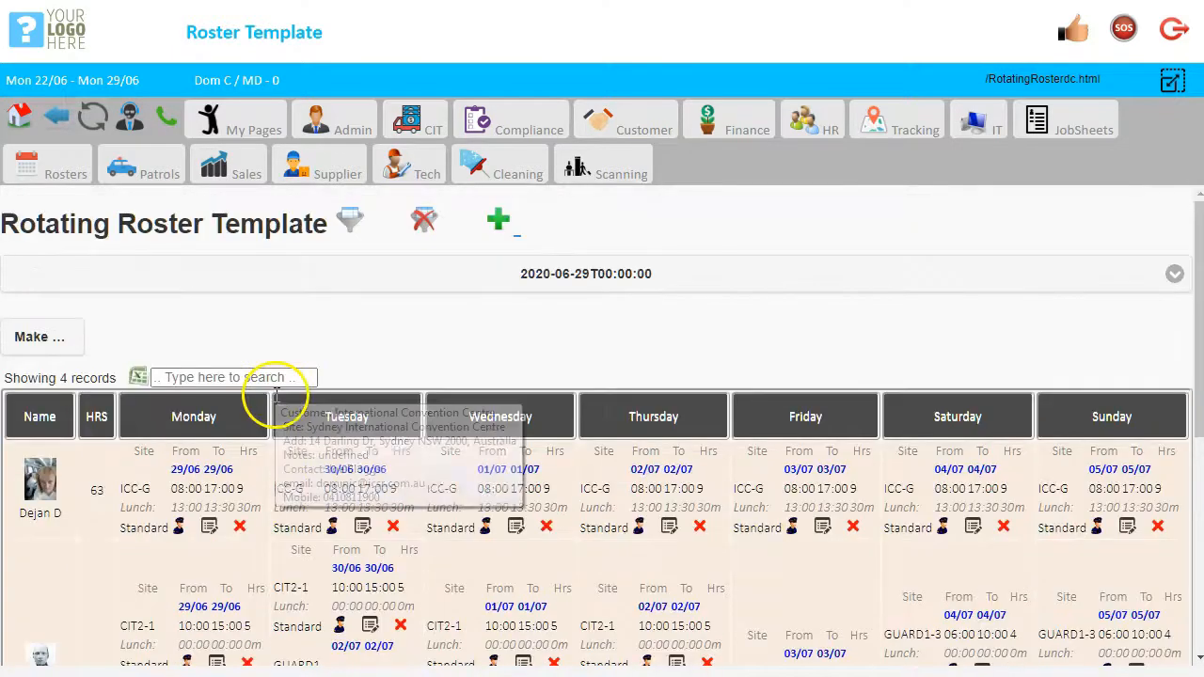
left_click(49, 338)
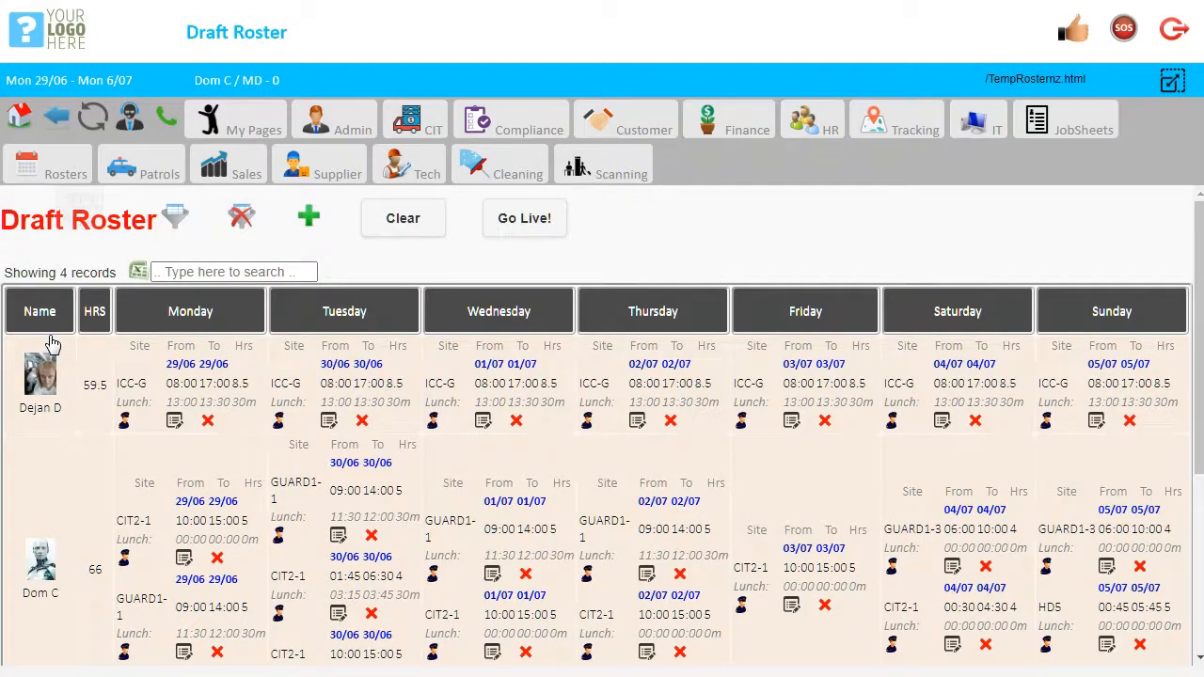
Examine the draft roster's shifts, comparing the times of the Monday 29/06 CIT2-1 and GUARD1-1 shifts held by the same team member
left_click_drag(158, 218, 13, 219)
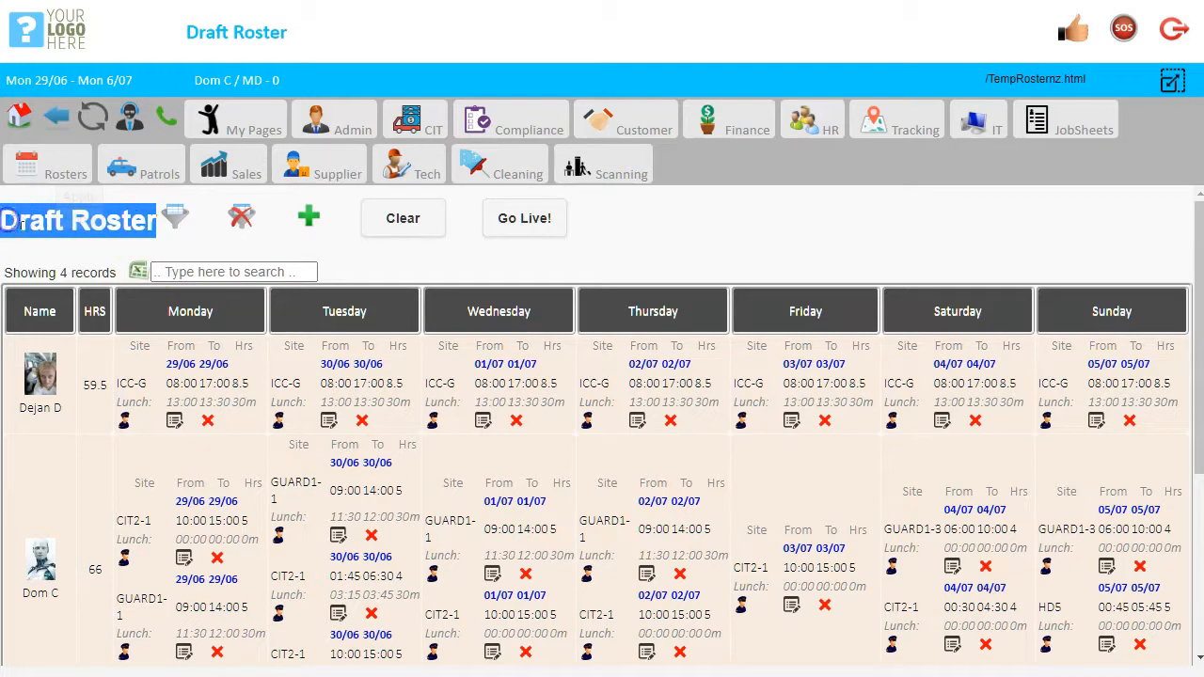
scroll(682, 246, "down", 2)
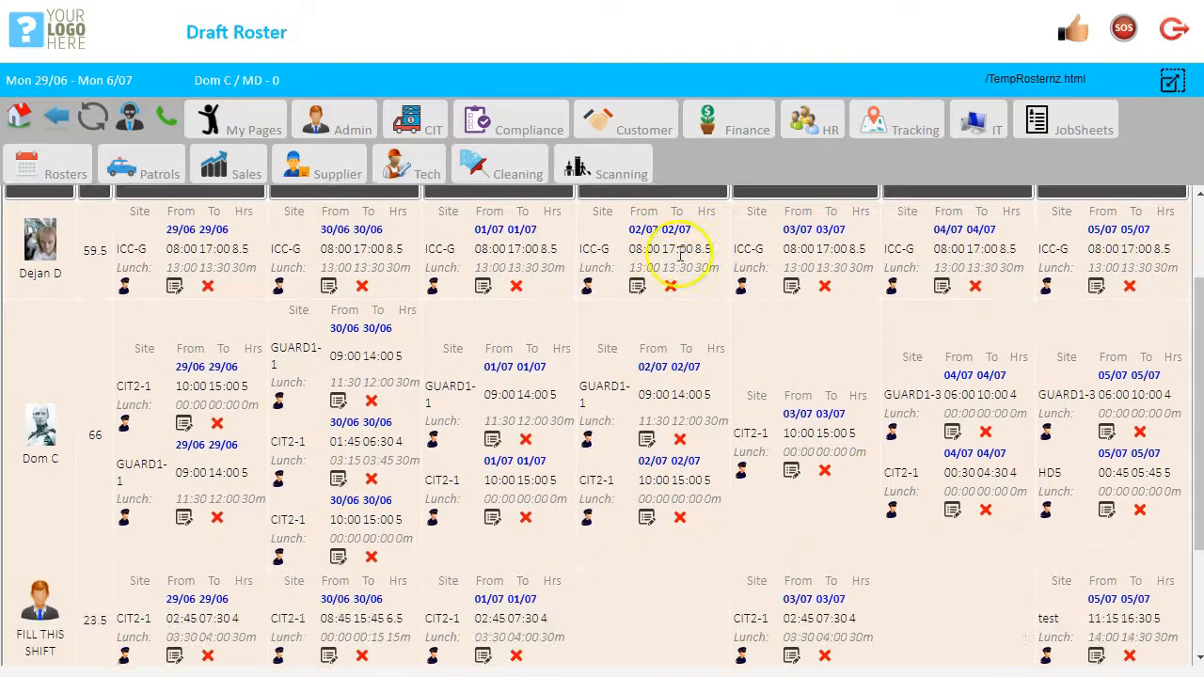
scroll(254, 437, "up", 1)
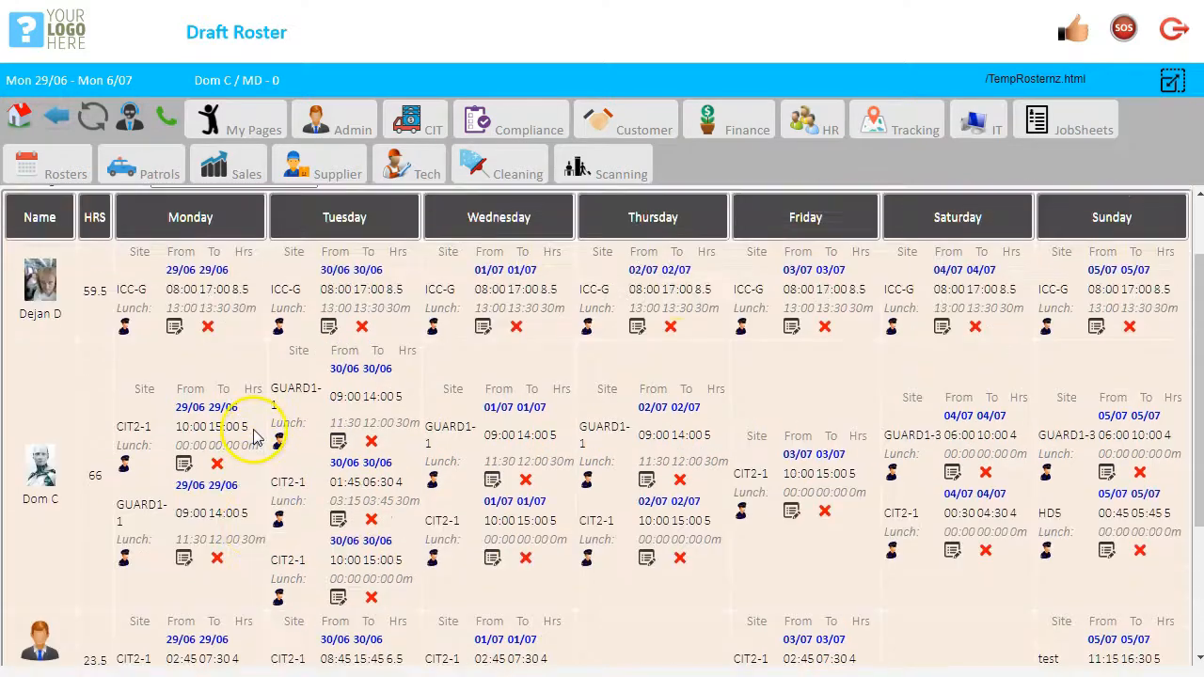
scroll(234, 385, "up", 1)
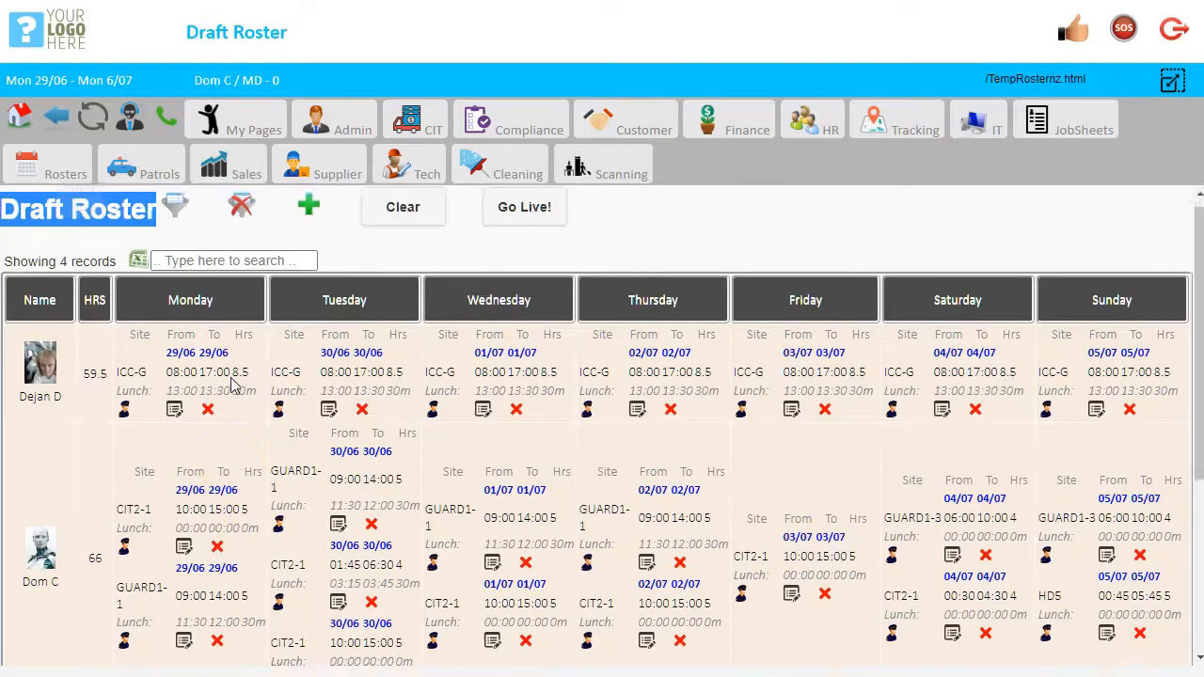
scroll(240, 402, "down", 2)
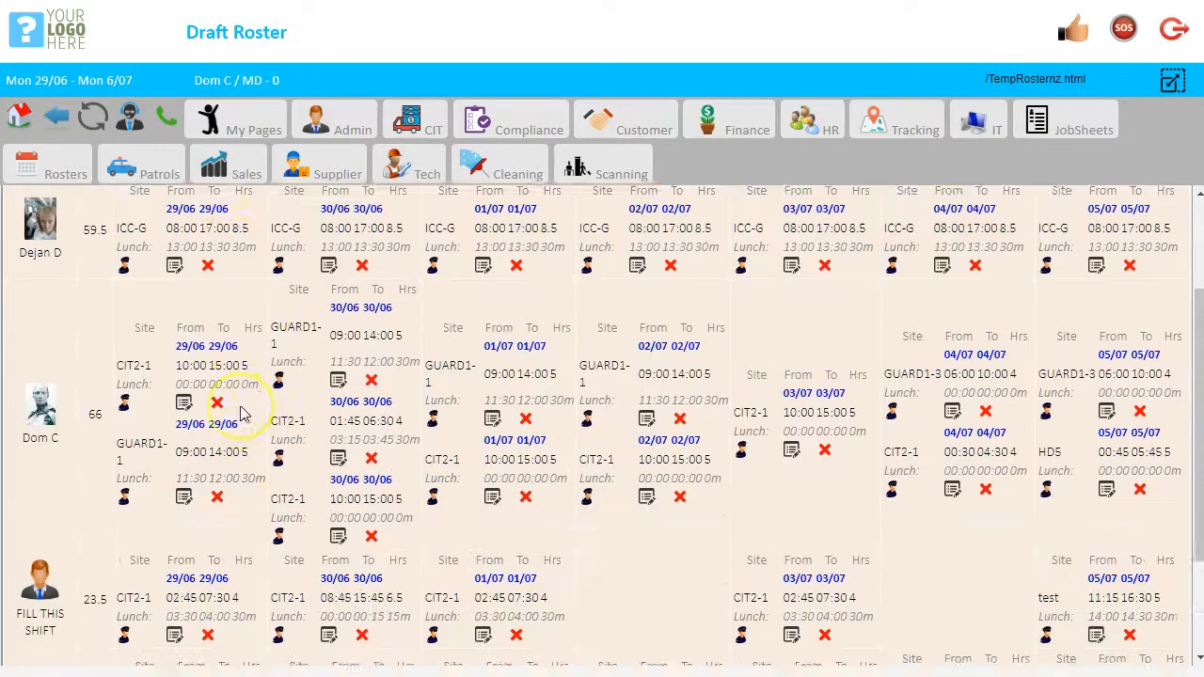
scroll(241, 415, "up", 1)
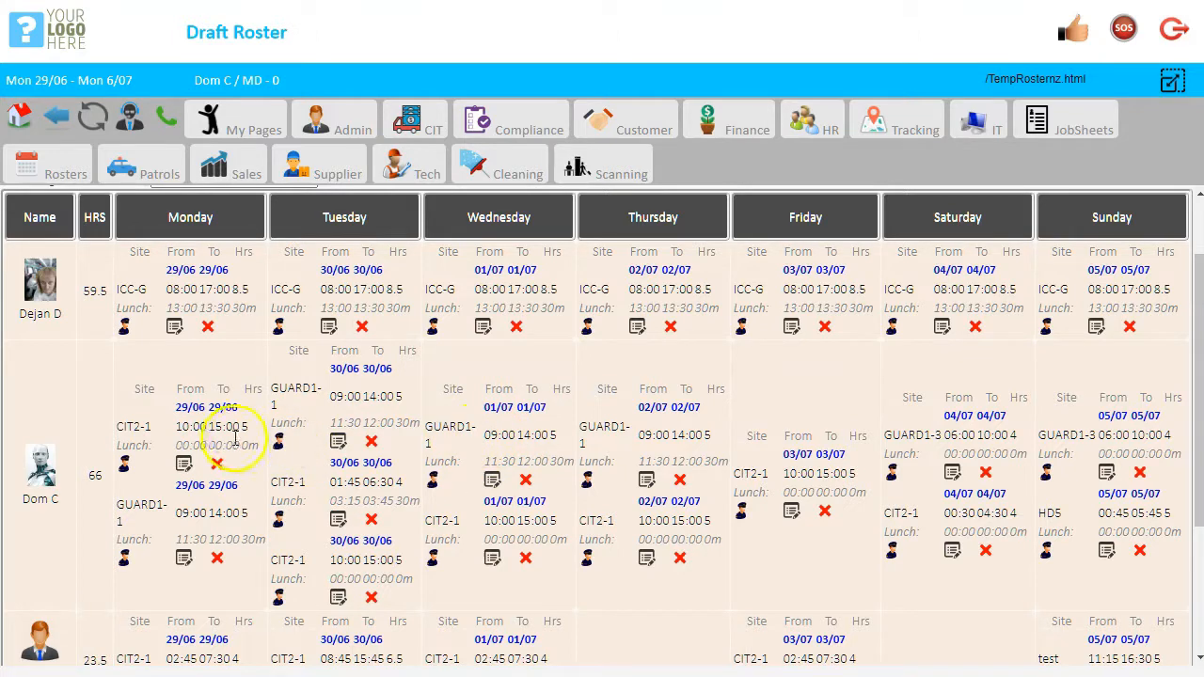
left_click_drag(188, 427, 233, 425)
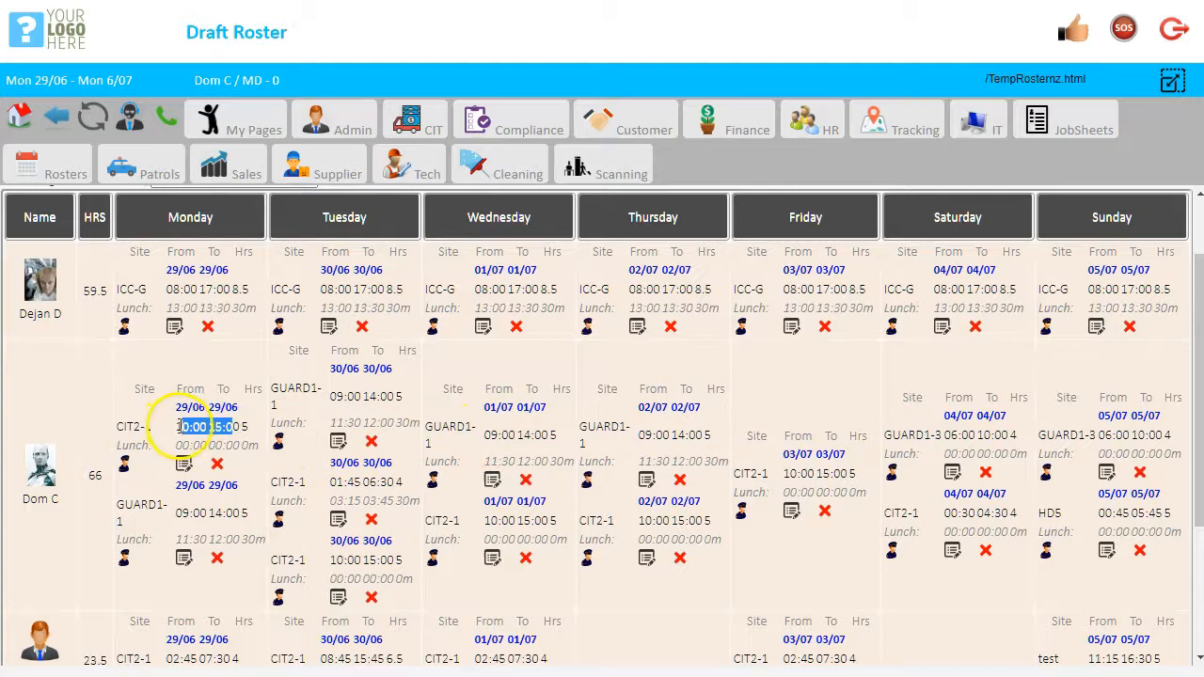
left_click_drag(177, 512, 240, 509)
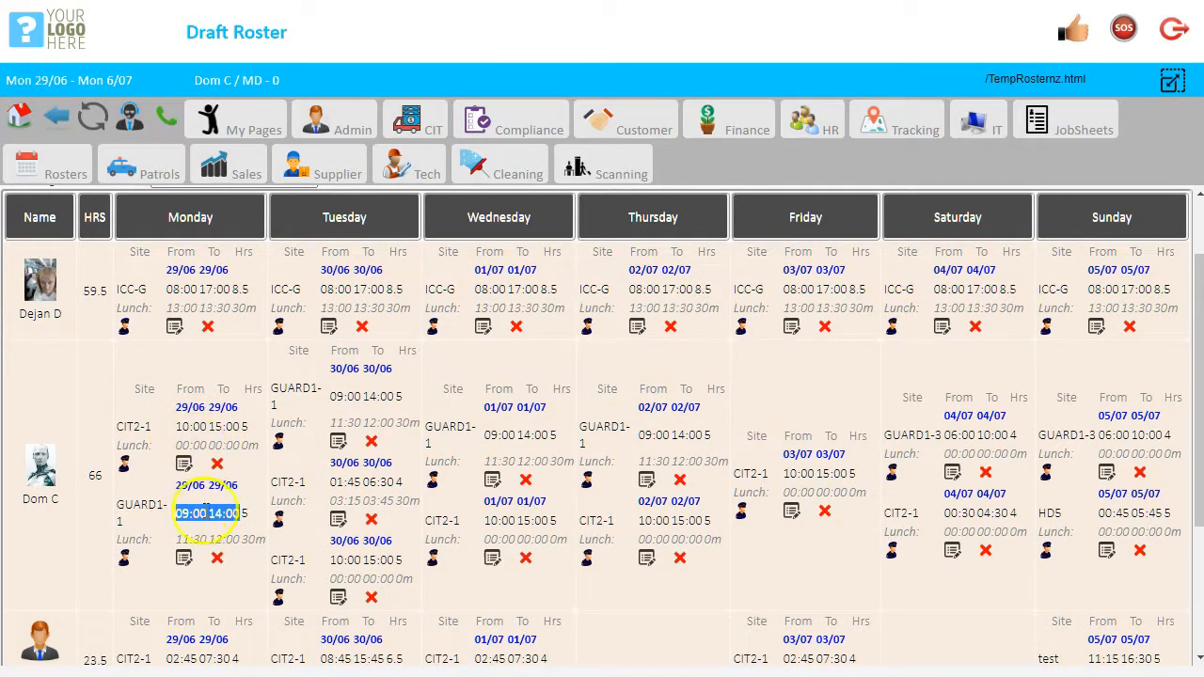
left_click(193, 435)
left_click(213, 508)
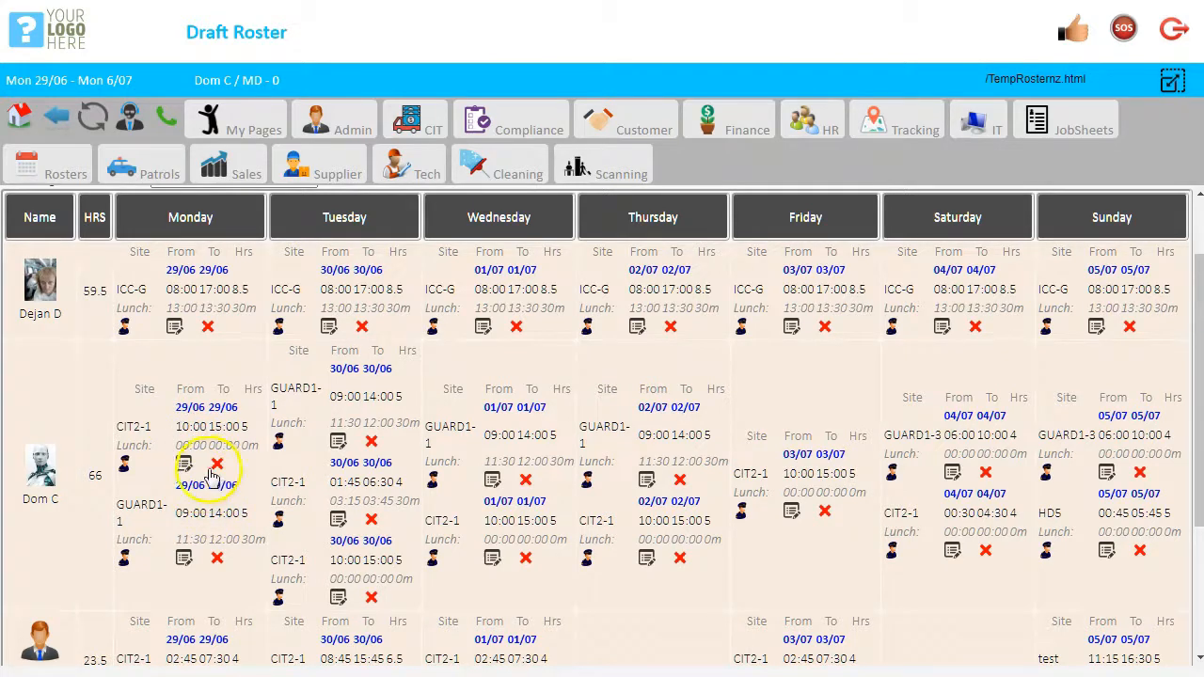
scroll(381, 456, "up", 1)
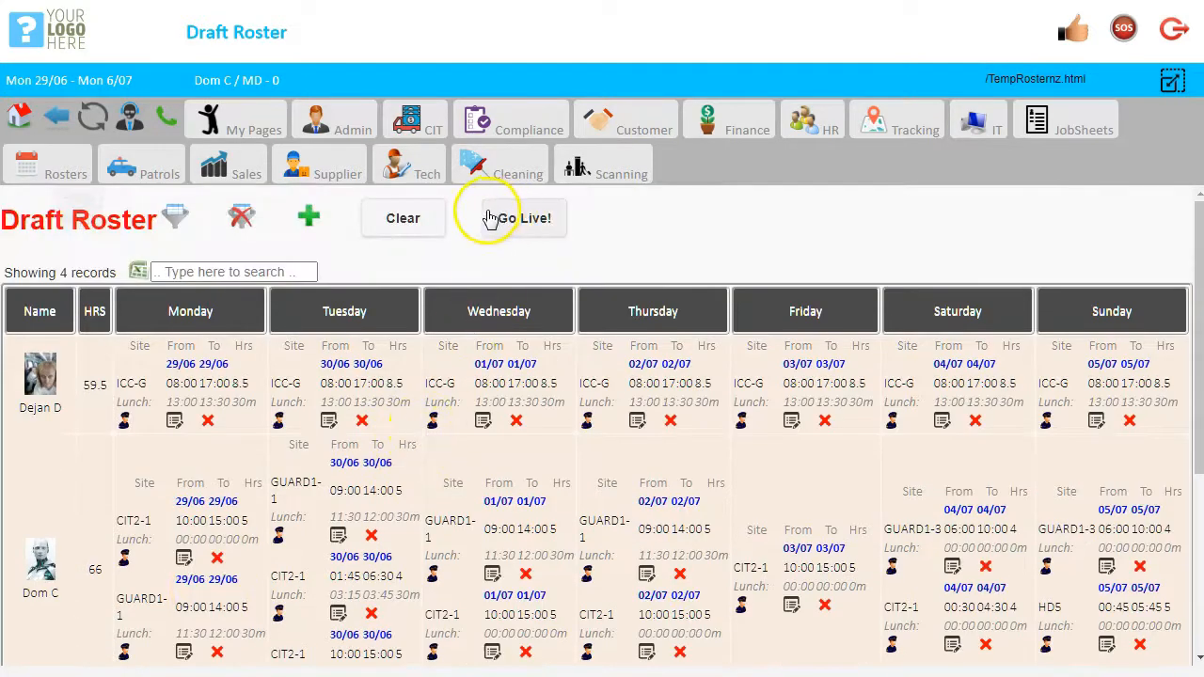
Try to take the draft roster live
left_click(531, 222)
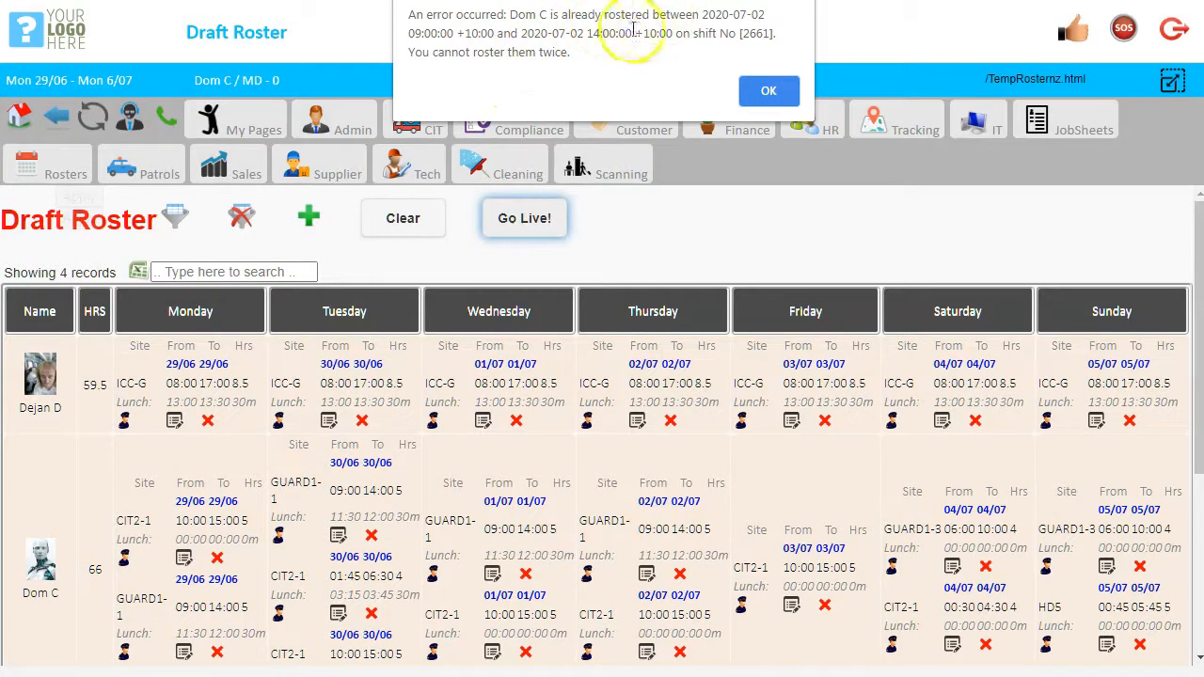
left_click_drag(460, 55, 617, 57)
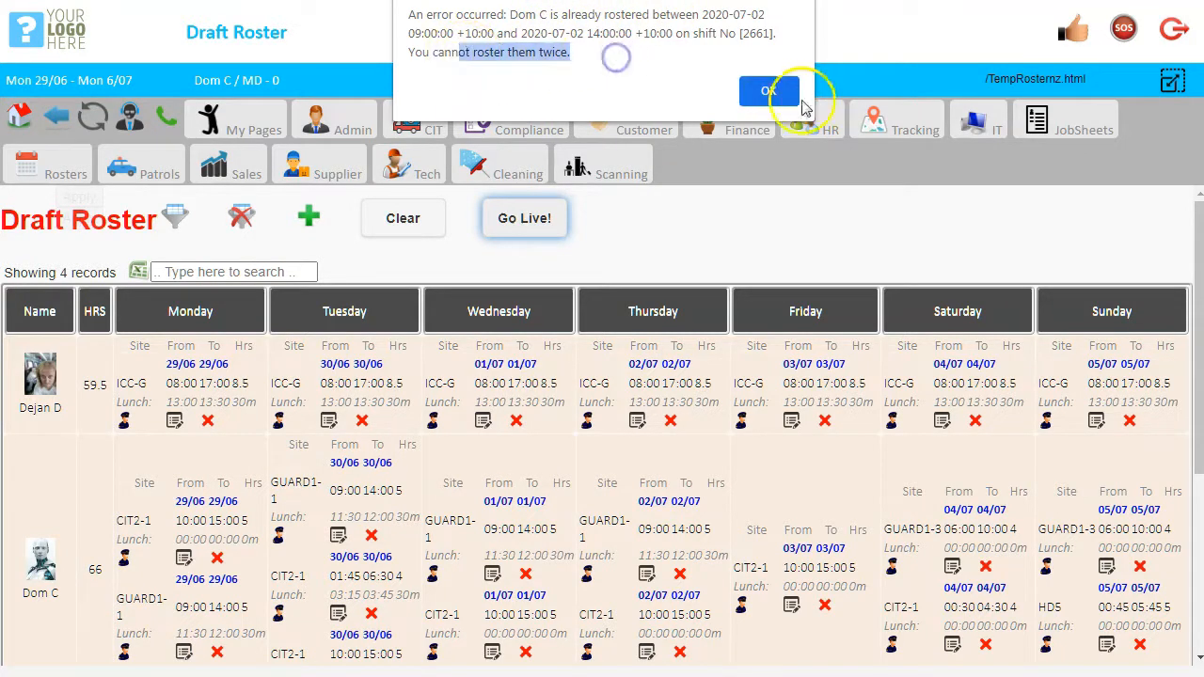
left_click(763, 90)
Reassign the Monday 29/06 GUARD1-1 shift, 09:00 to 14:00, to the listed replacement team member
scroll(310, 433, "down", 2)
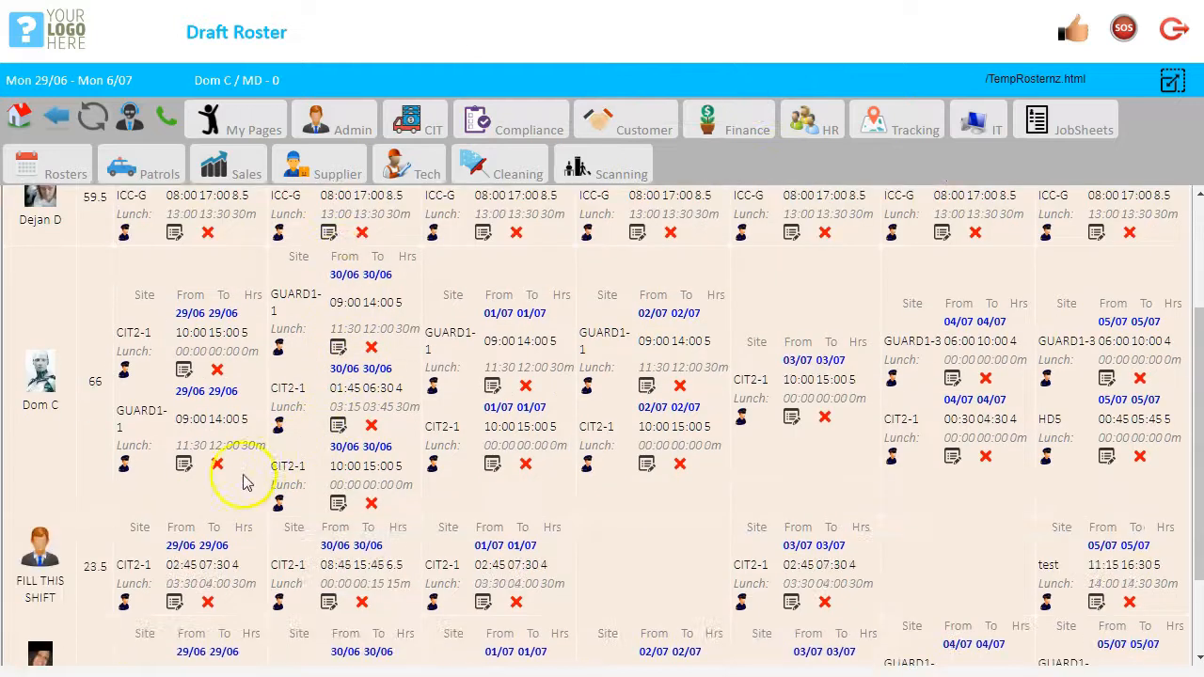
left_click(124, 463)
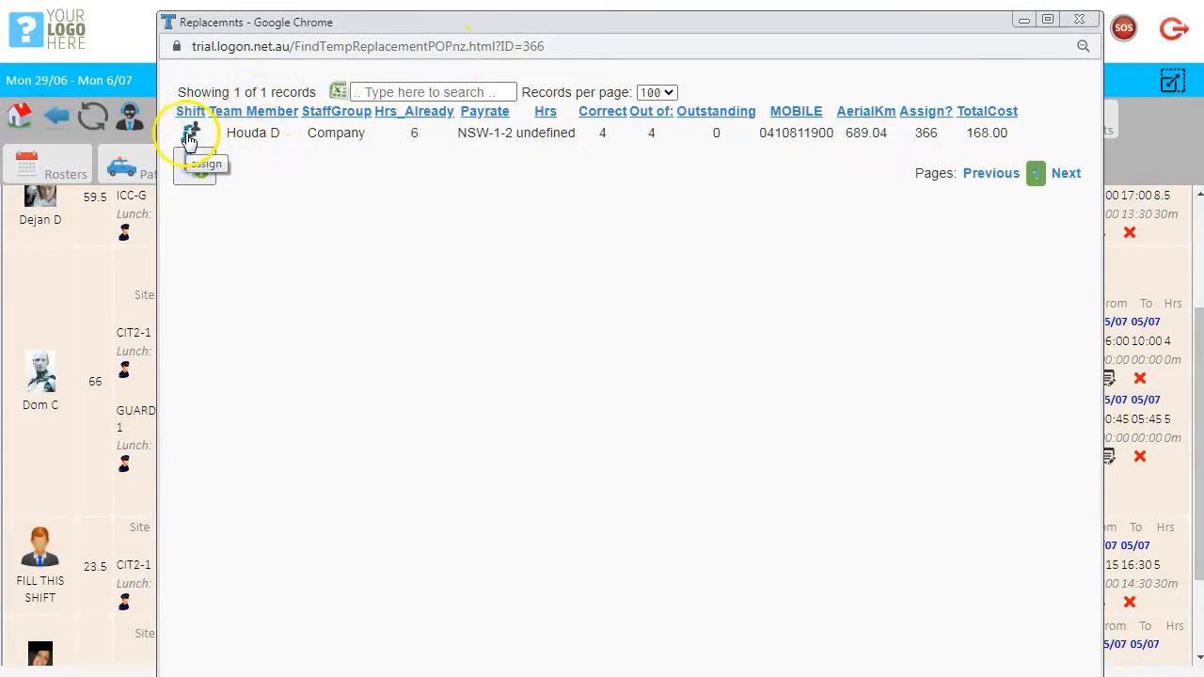
left_click(189, 136)
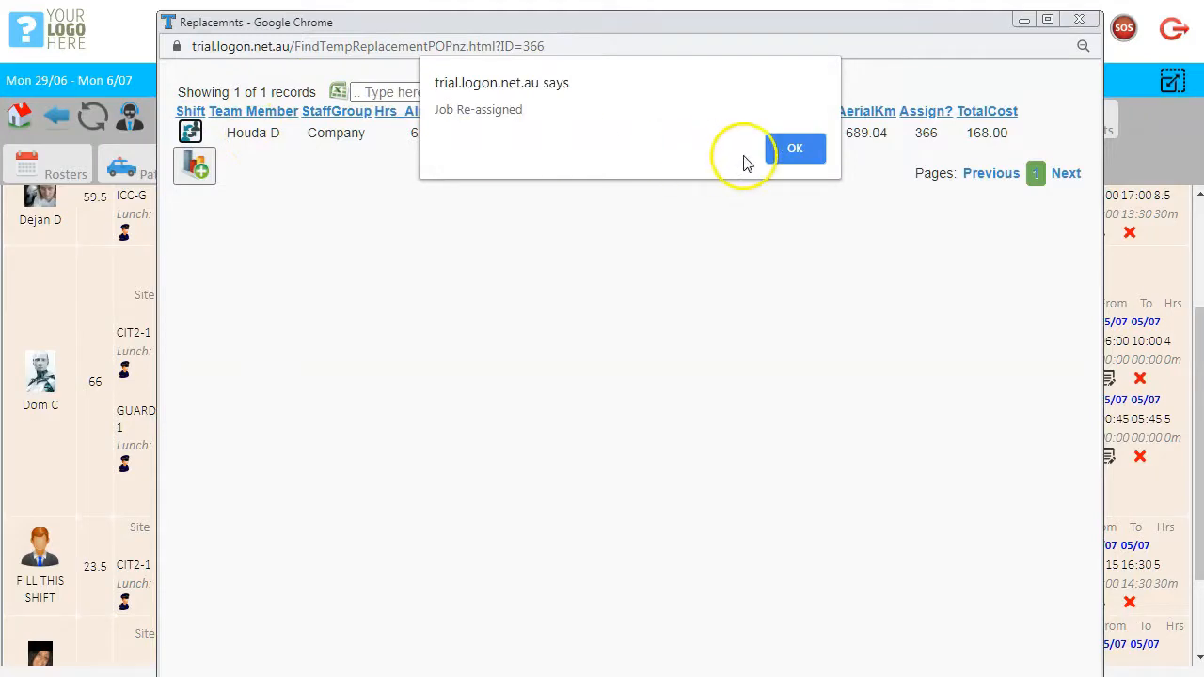
left_click(795, 148)
Check the available replacements for the Tuesday 30/06 CIT2-1 shift, 10:00 to 15:00, and close the replacement list
scroll(264, 438, "down", 1)
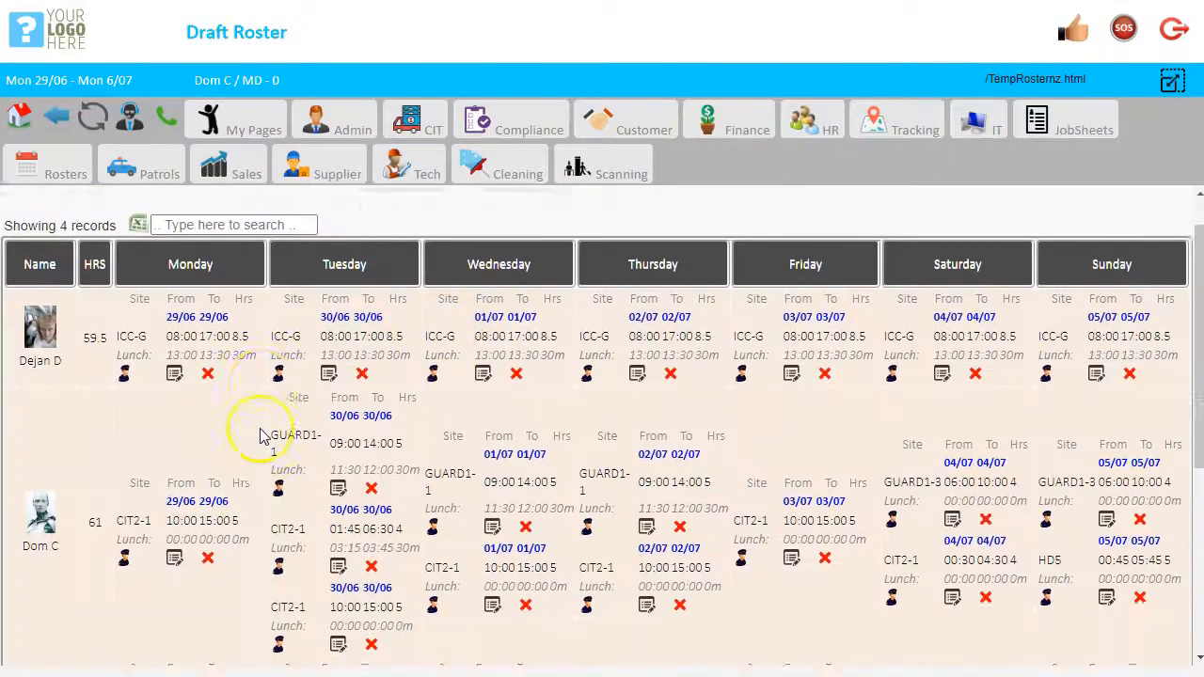
scroll(264, 437, "down", 3)
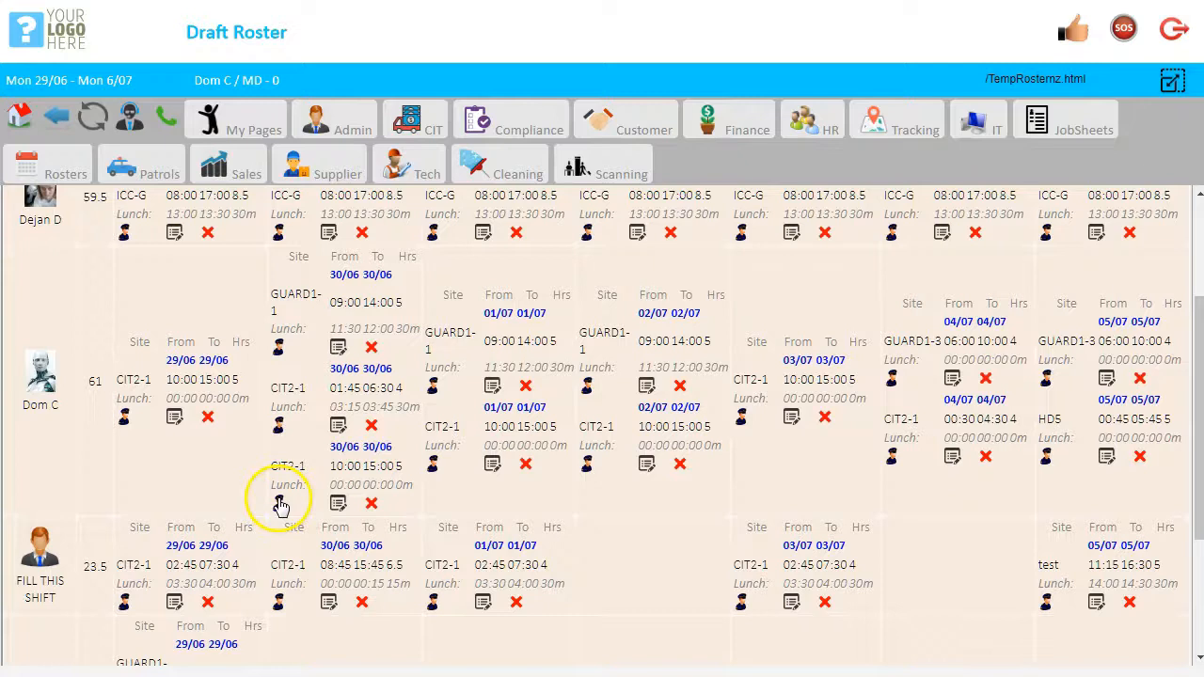
left_click(281, 505)
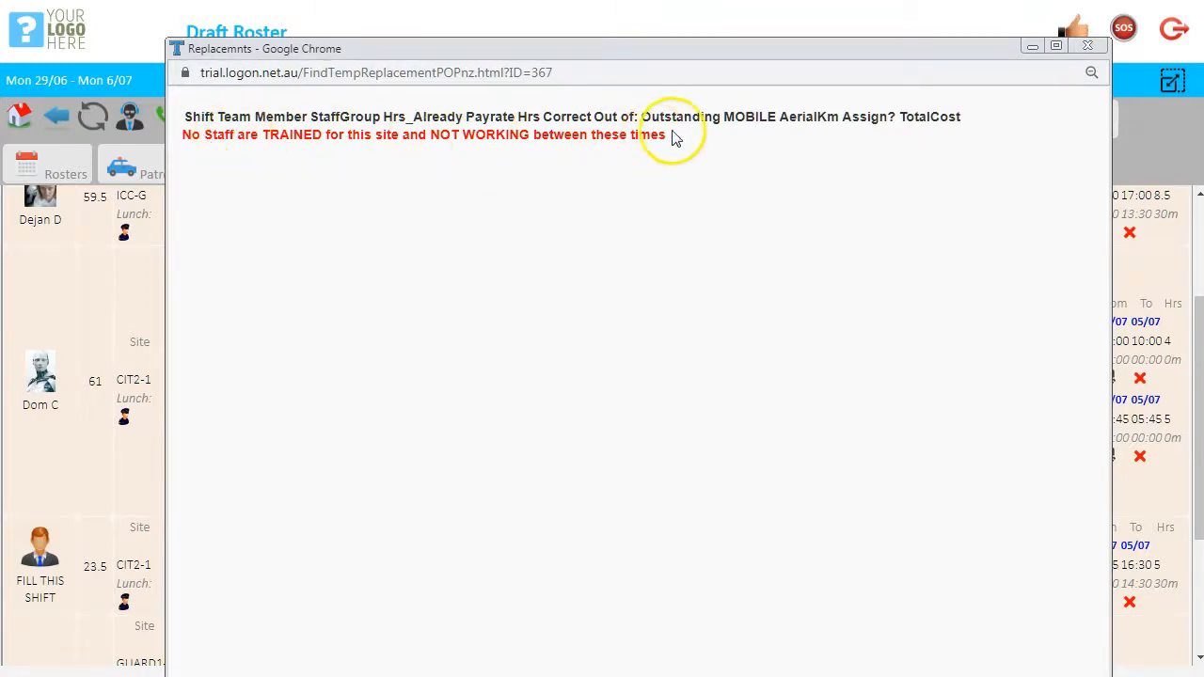
left_click(1085, 46)
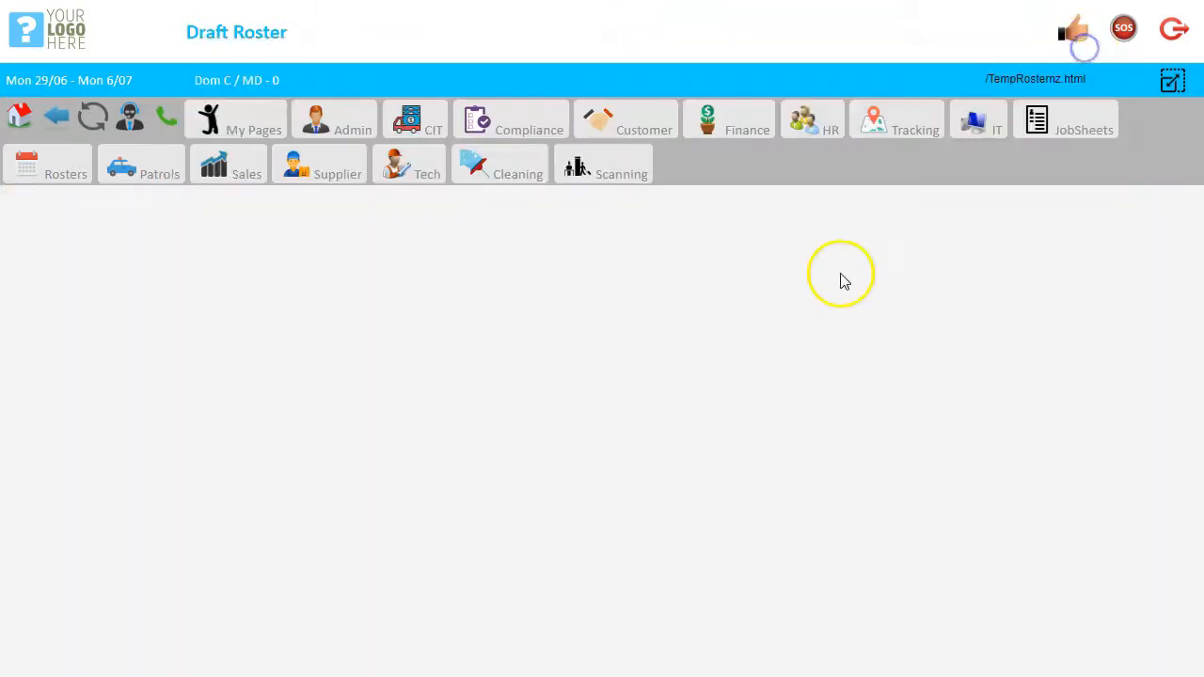
scroll(374, 483, "down", 2)
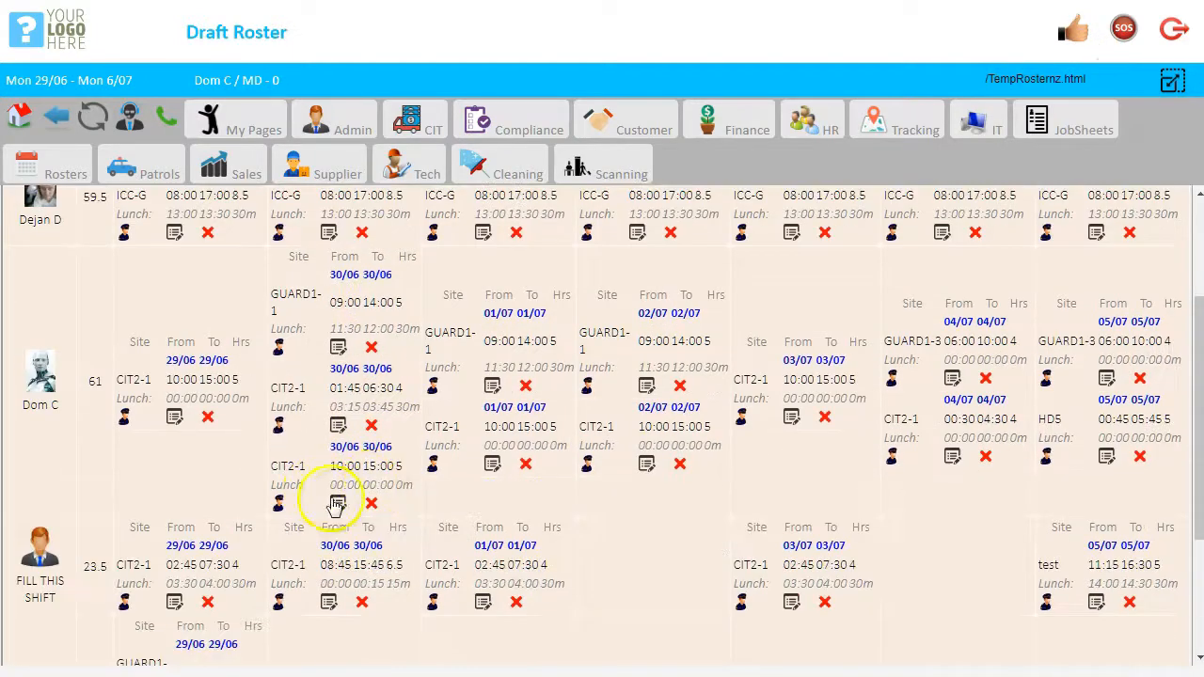
scroll(344, 503, "down", 1)
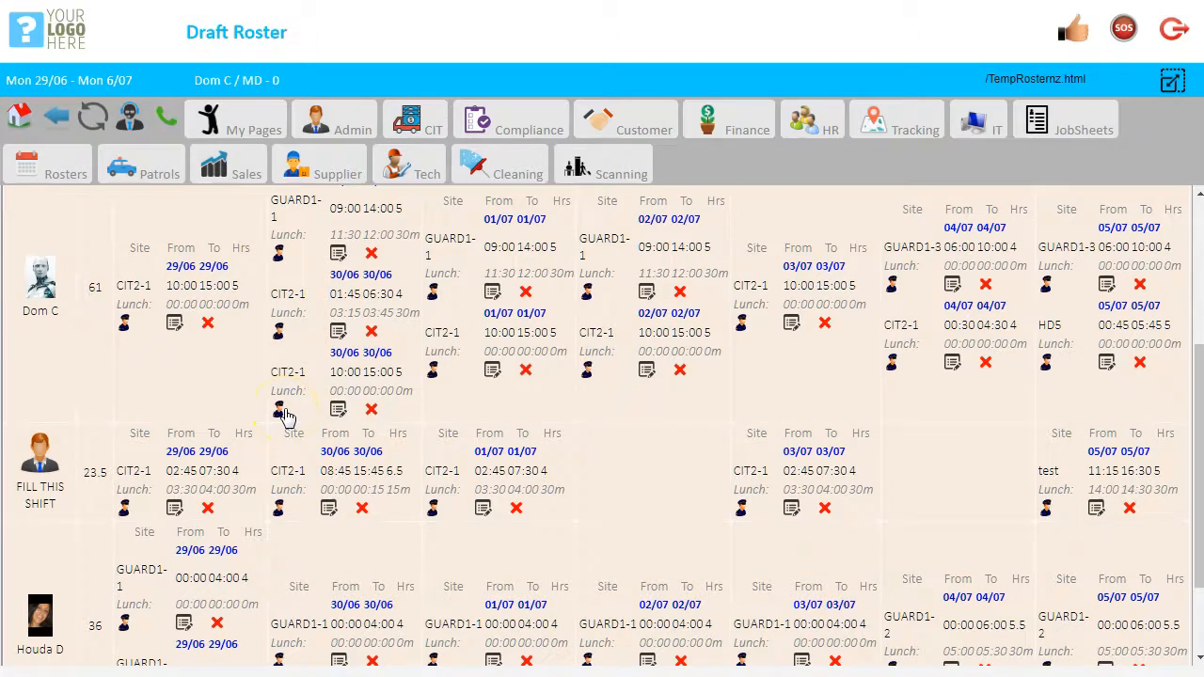
scroll(285, 417, "up", 1)
Open My Training and review the testing status for each site
left_click(249, 114)
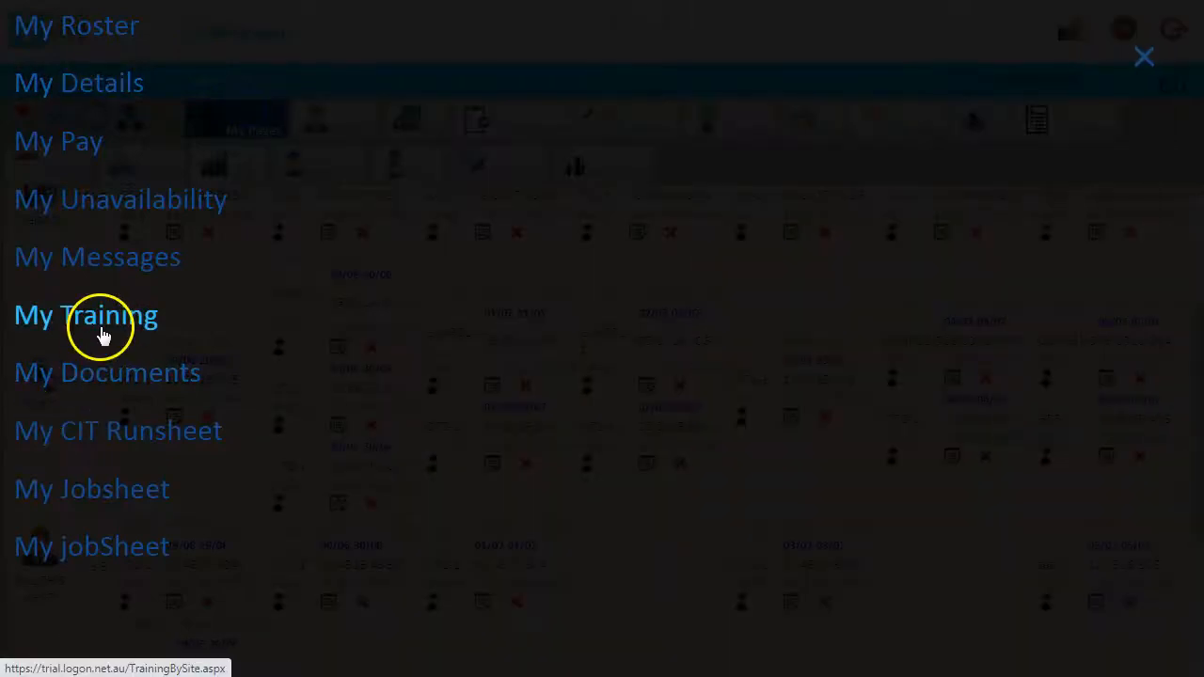
left_click(102, 336)
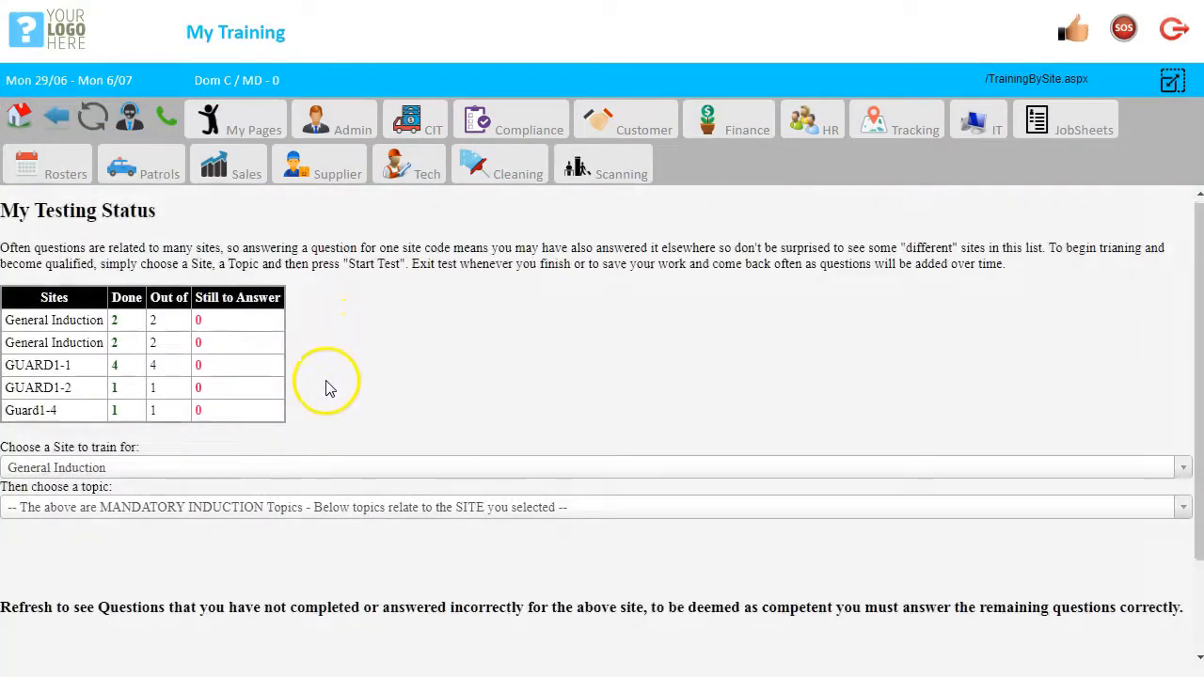
scroll(330, 405, "down", 1)
scroll(339, 372, "up", 1)
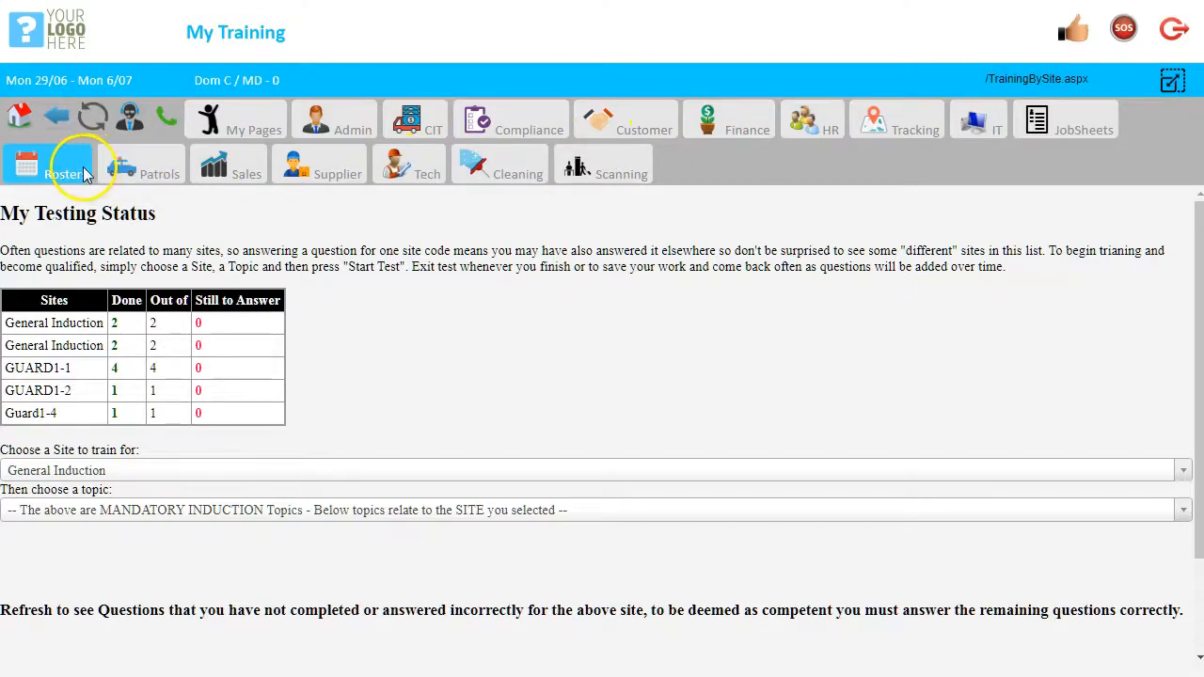
Return to the Draft Roster (In Progress) page
left_click(40, 164)
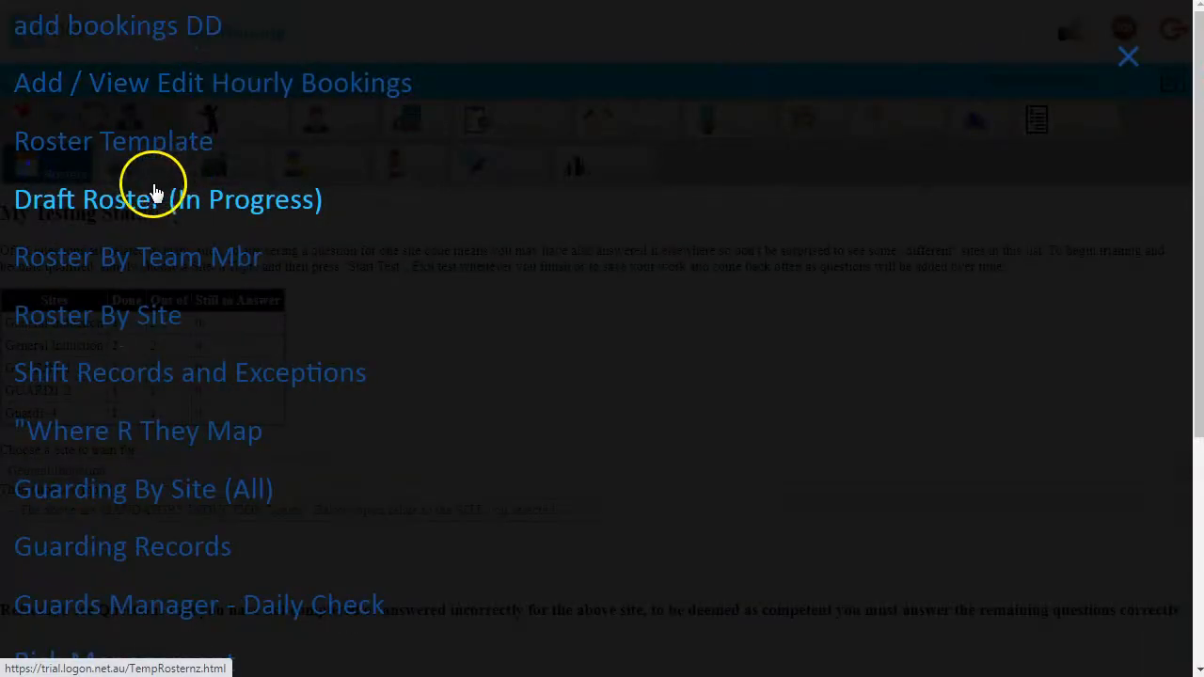
left_click(150, 199)
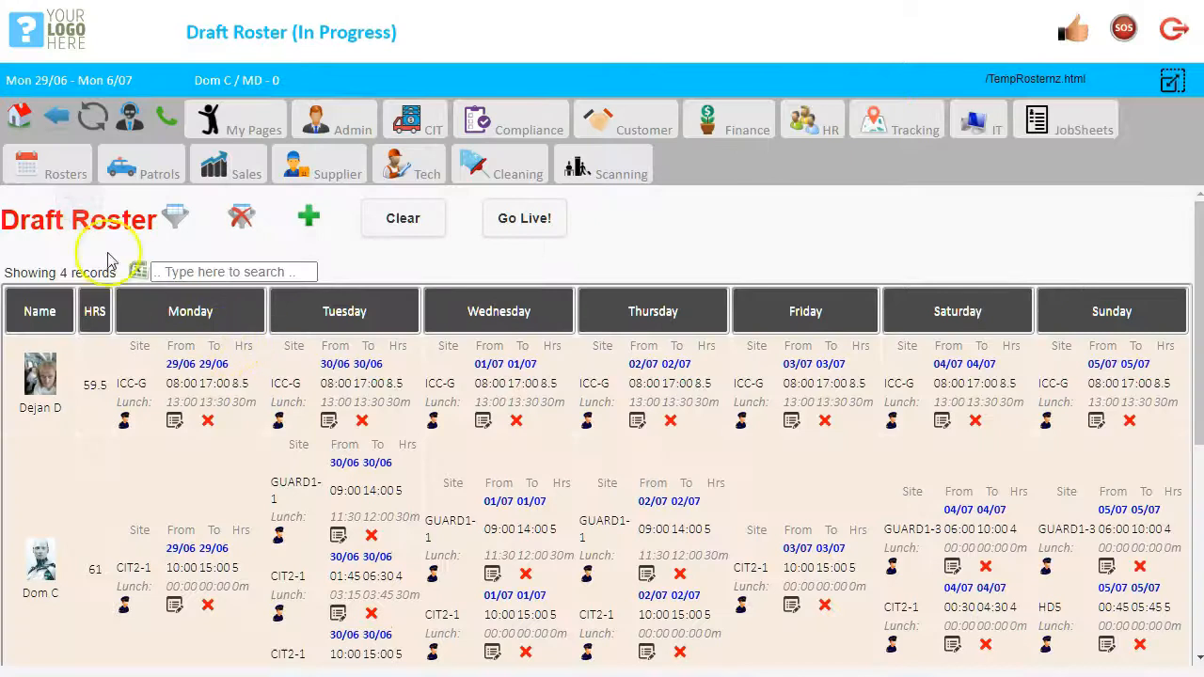
left_click(53, 171)
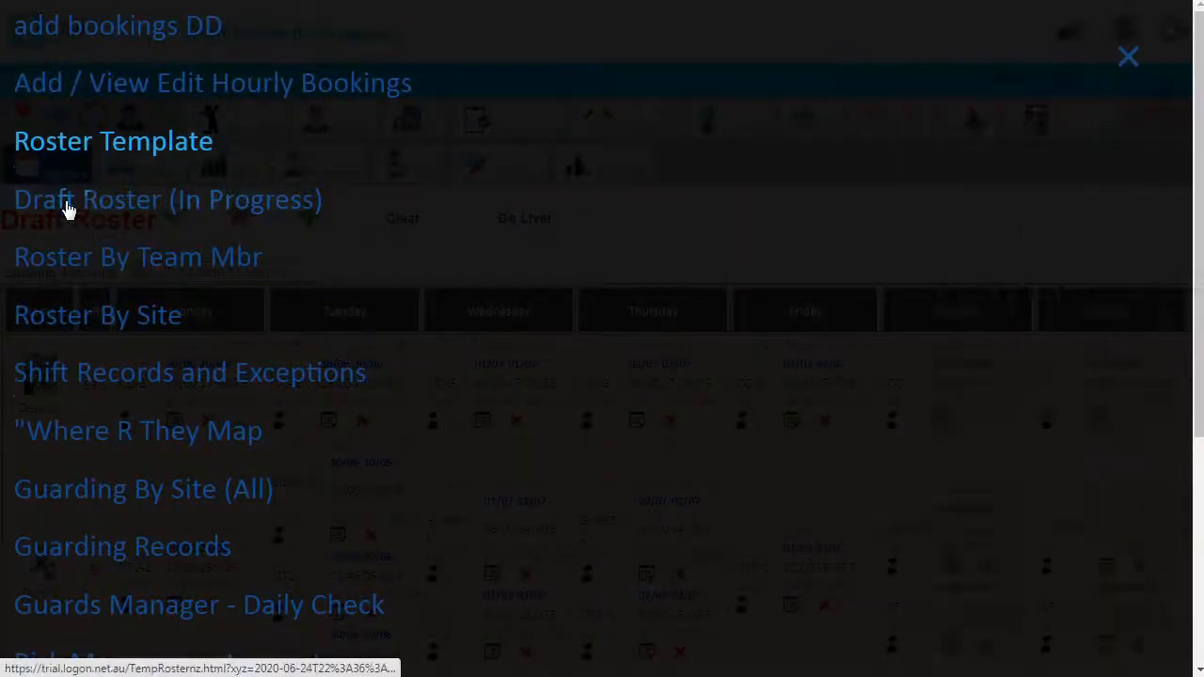
left_click(1128, 56)
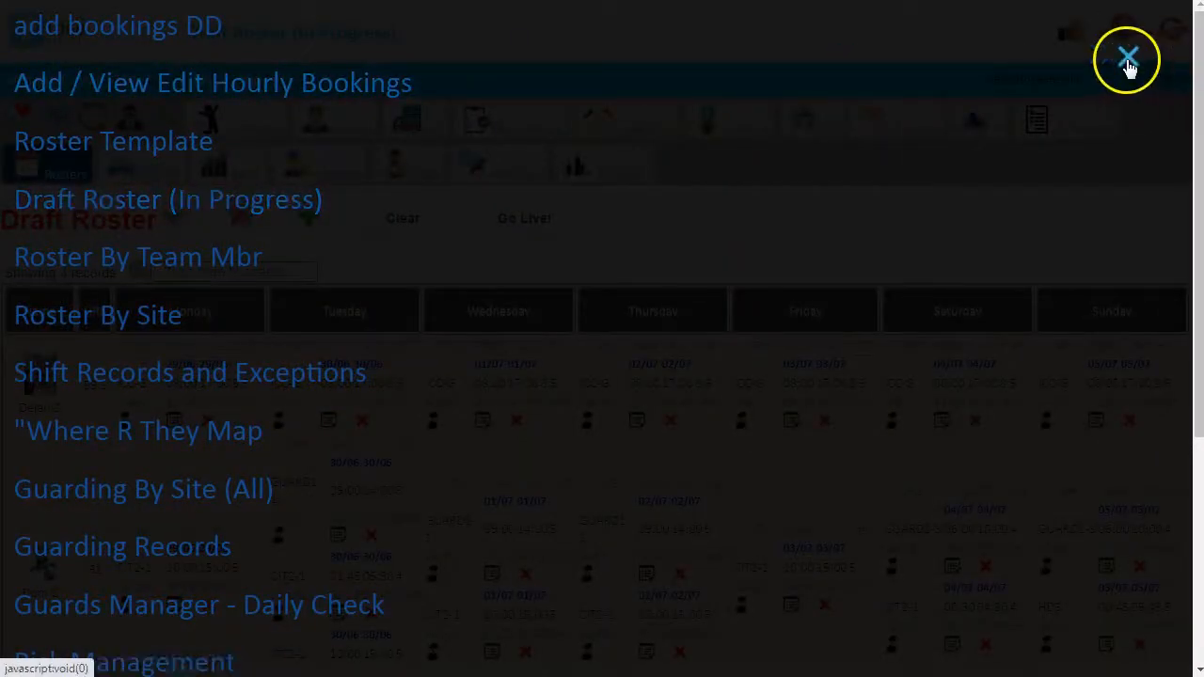
Delete the overlapping Tuesday 30/06 CIT2-1 shift, 10:00 to 15:00, from the draft roster
scroll(320, 426, "down", 2)
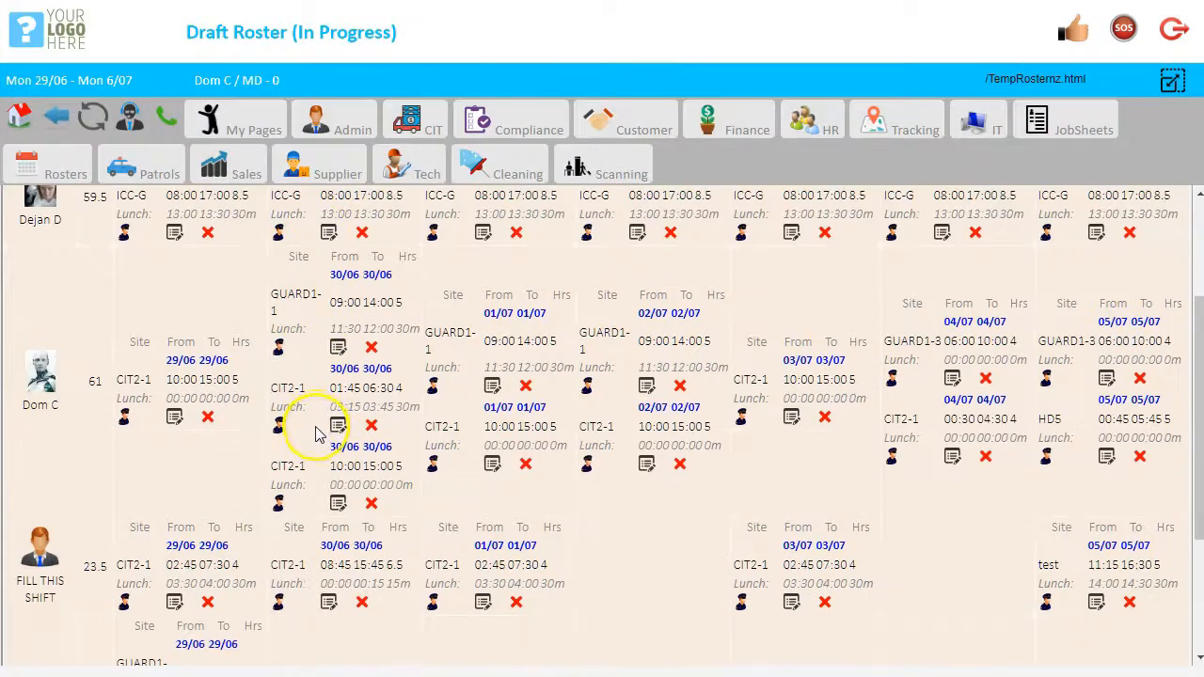
left_click(372, 509)
left_click(691, 51)
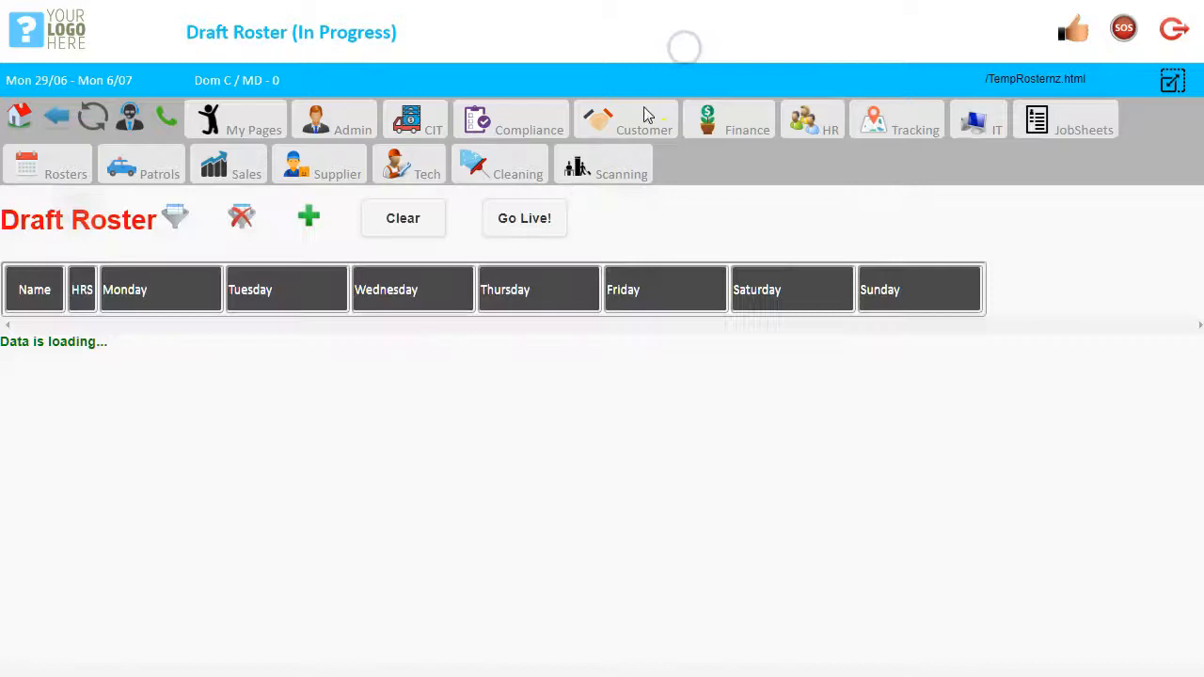
Delete the overlapping Wednesday 01/07 CIT2-1 shift, 10:00 to 15:00, from the draft roster
scroll(480, 386, "down", 2)
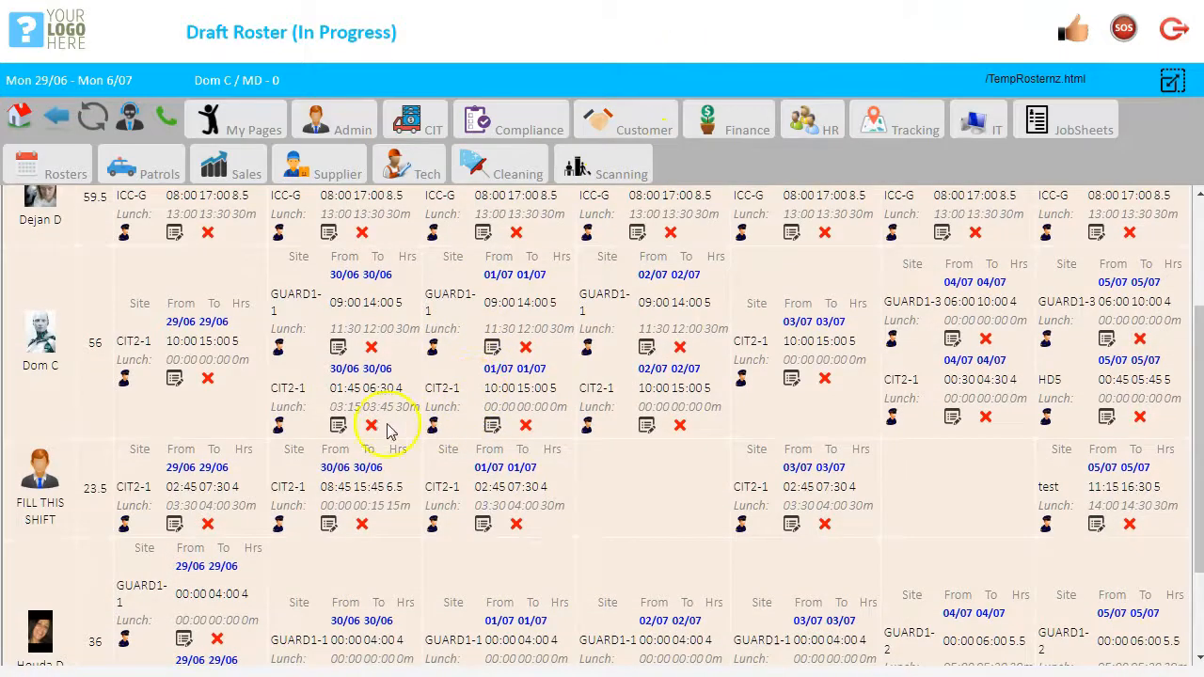
left_click(530, 429)
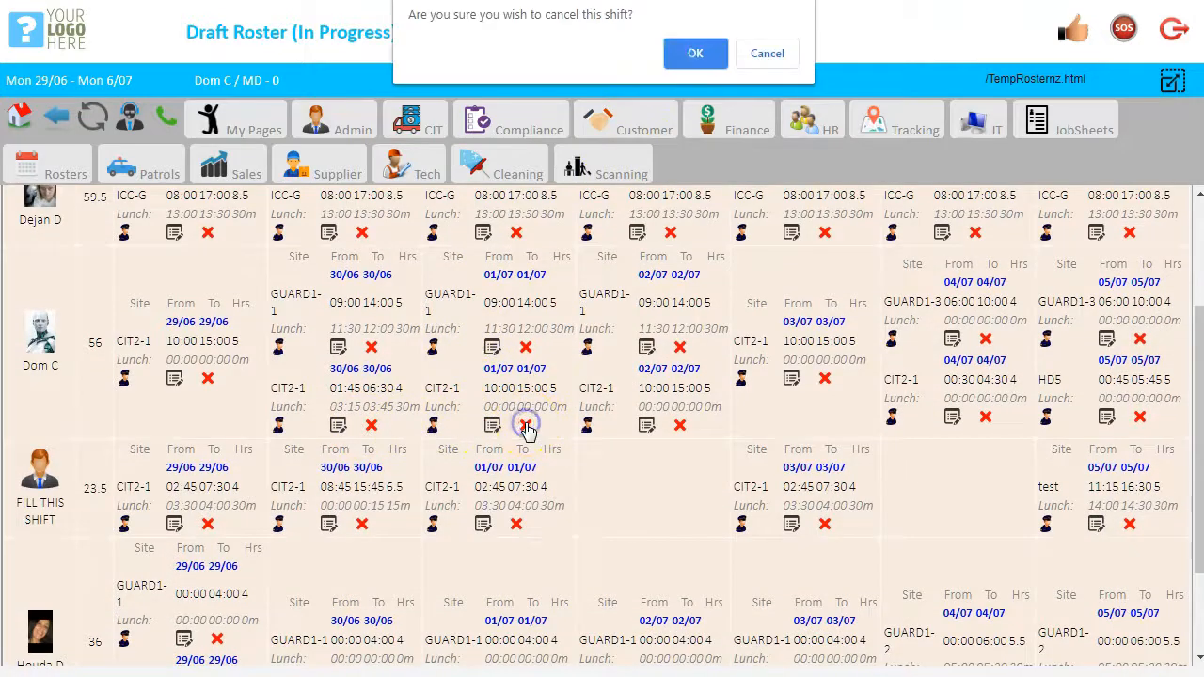
left_click(693, 55)
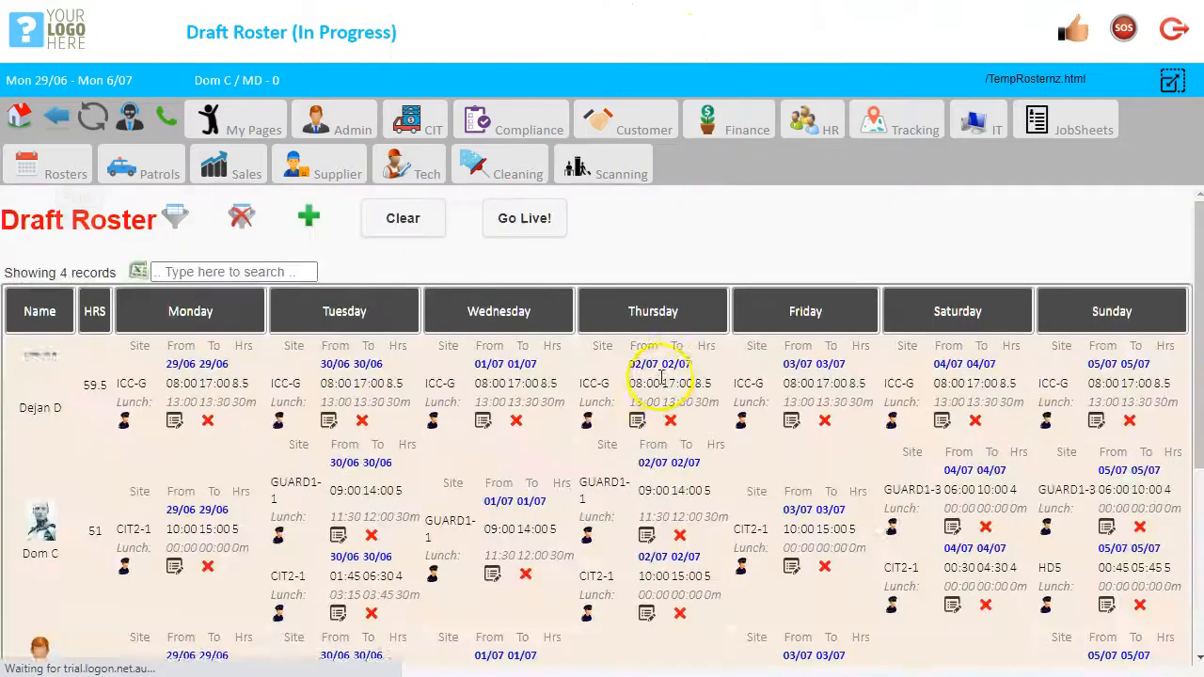
Delete the overlapping Thursday 02/07 CIT2-1 shift, 10:00 to 15:00, from the draft roster
scroll(646, 390, "down", 3)
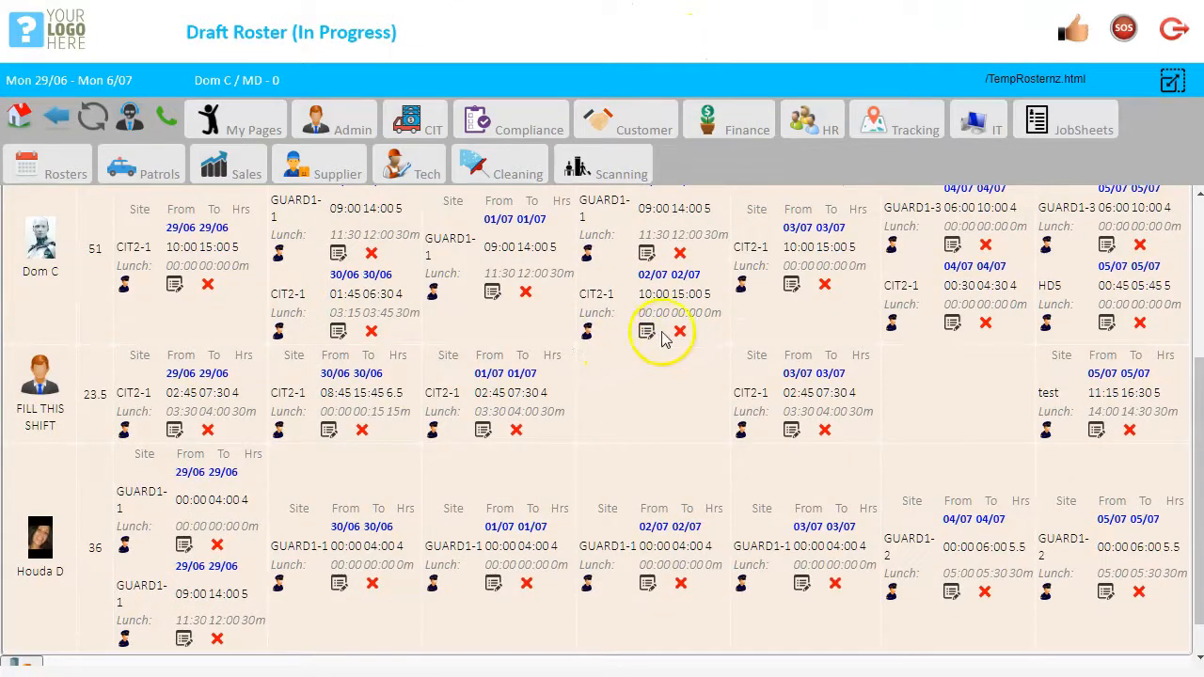
scroll(673, 337, "up", 1)
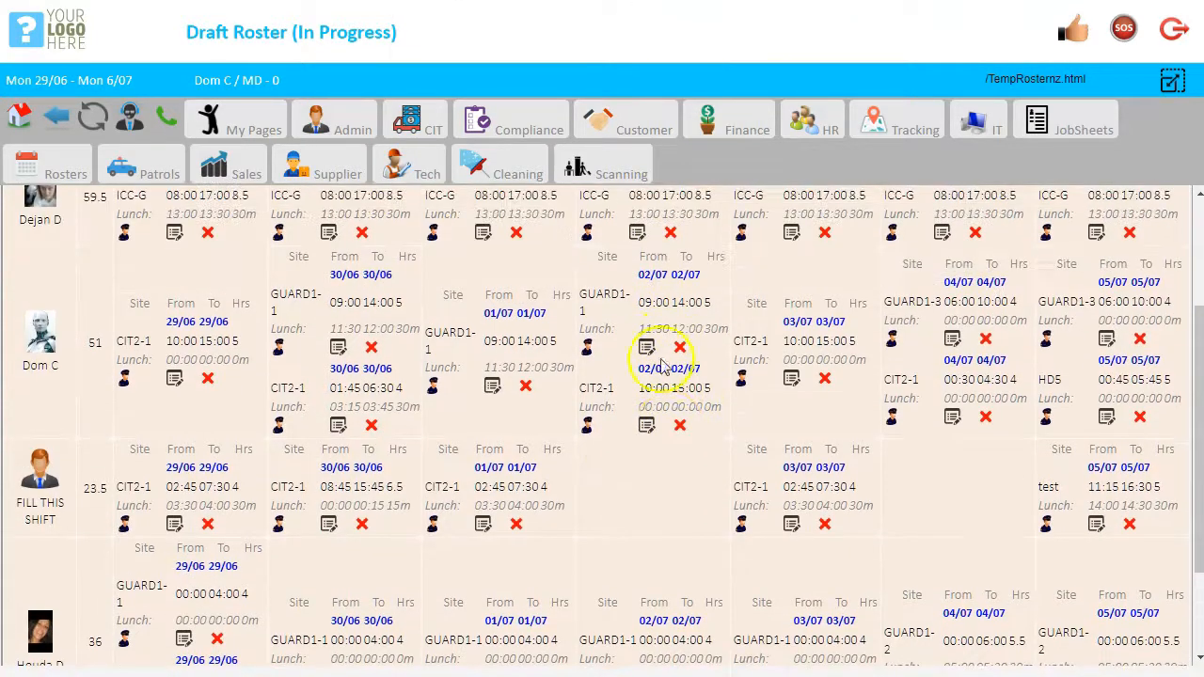
left_click(680, 426)
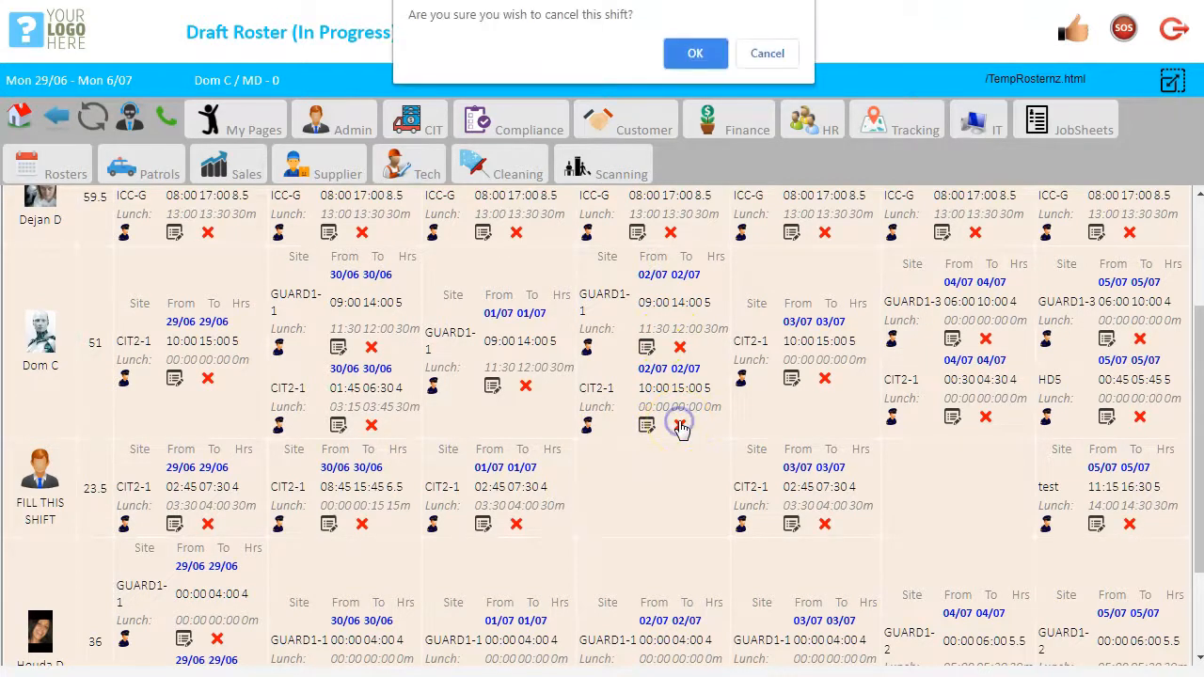
left_click(694, 55)
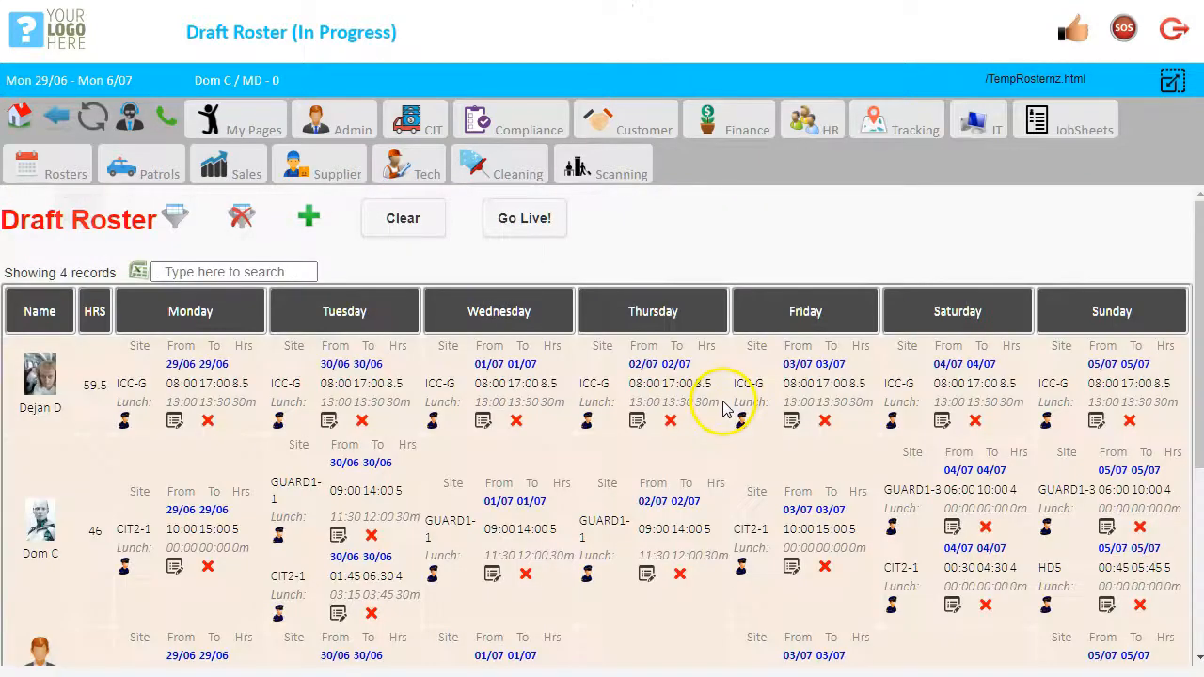
Look over the remaining draft shifts, view the edit form of the Monday 29/06 CIT2-1 shift, 10:00 to 15:00, and close it unsaved
scroll(712, 403, "down", 3)
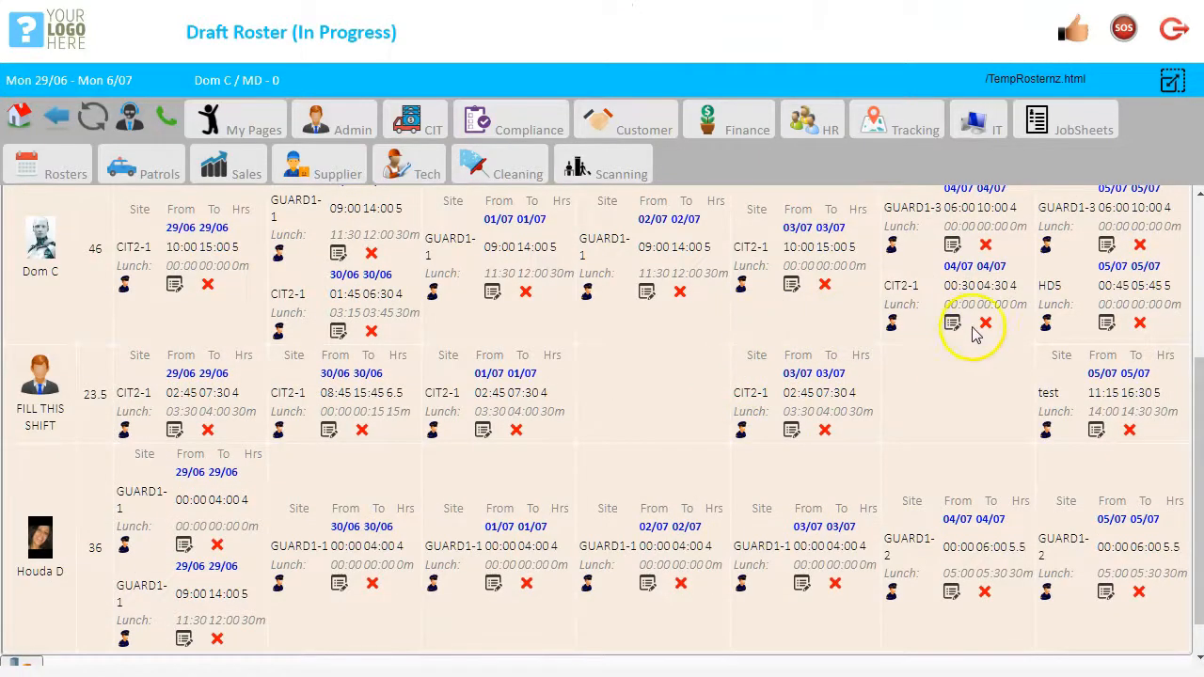
scroll(1128, 416, "up", 1)
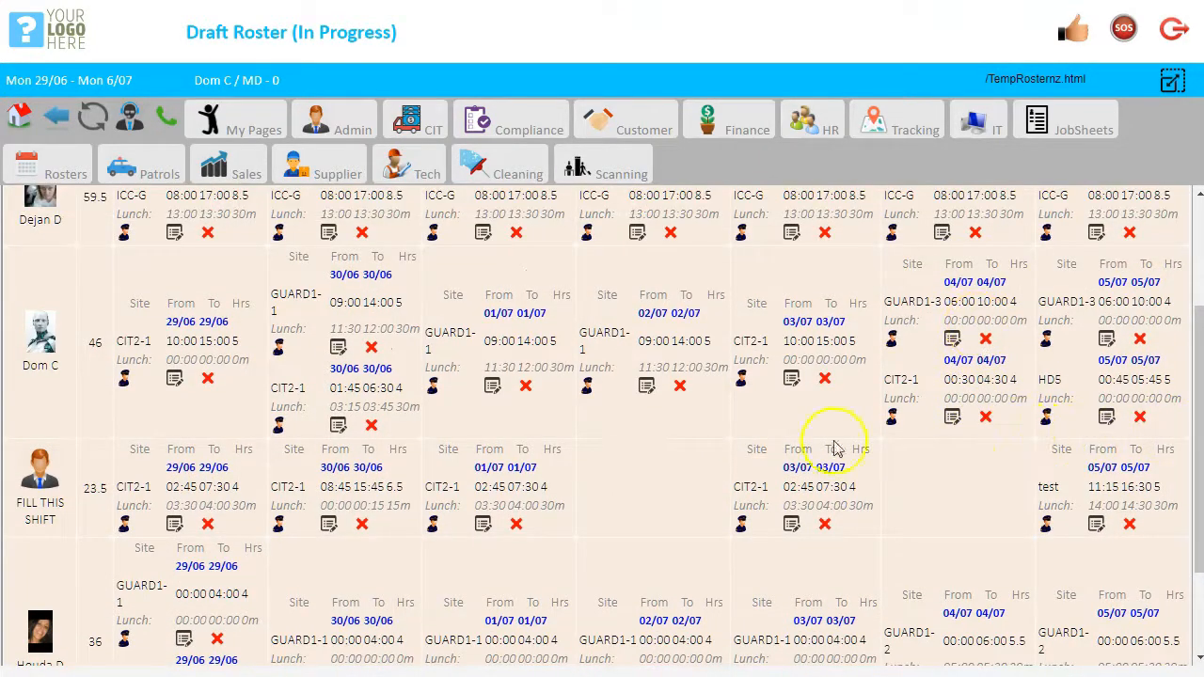
scroll(442, 367, "up", 2)
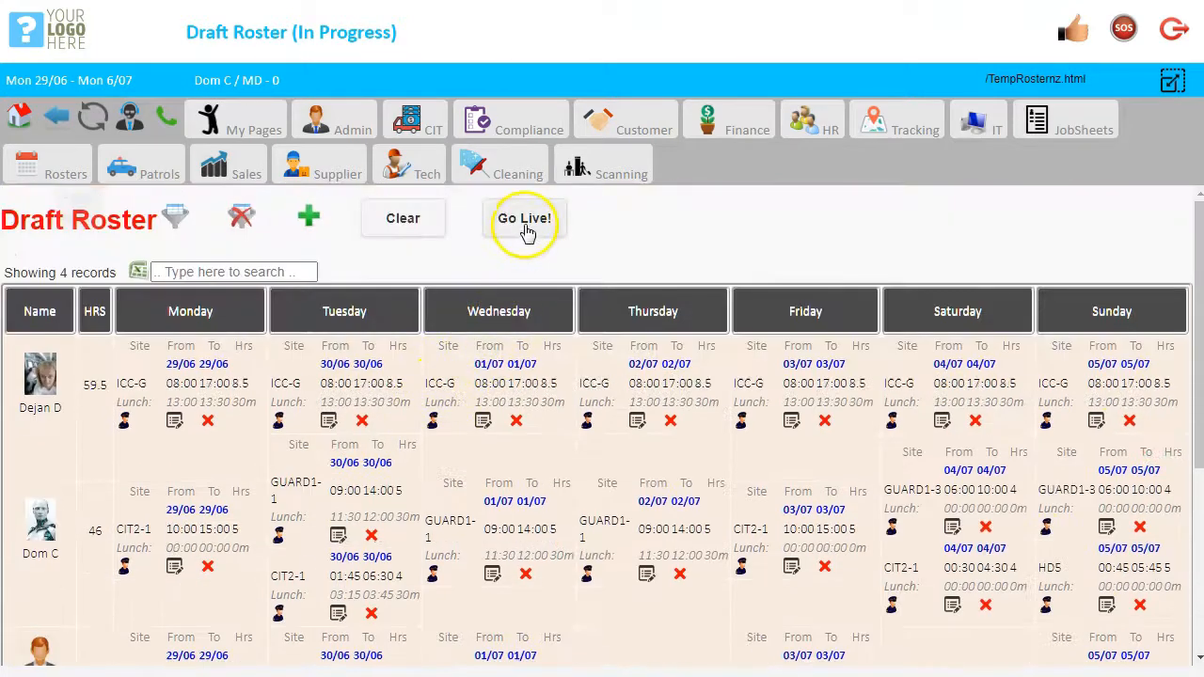
left_click(174, 566)
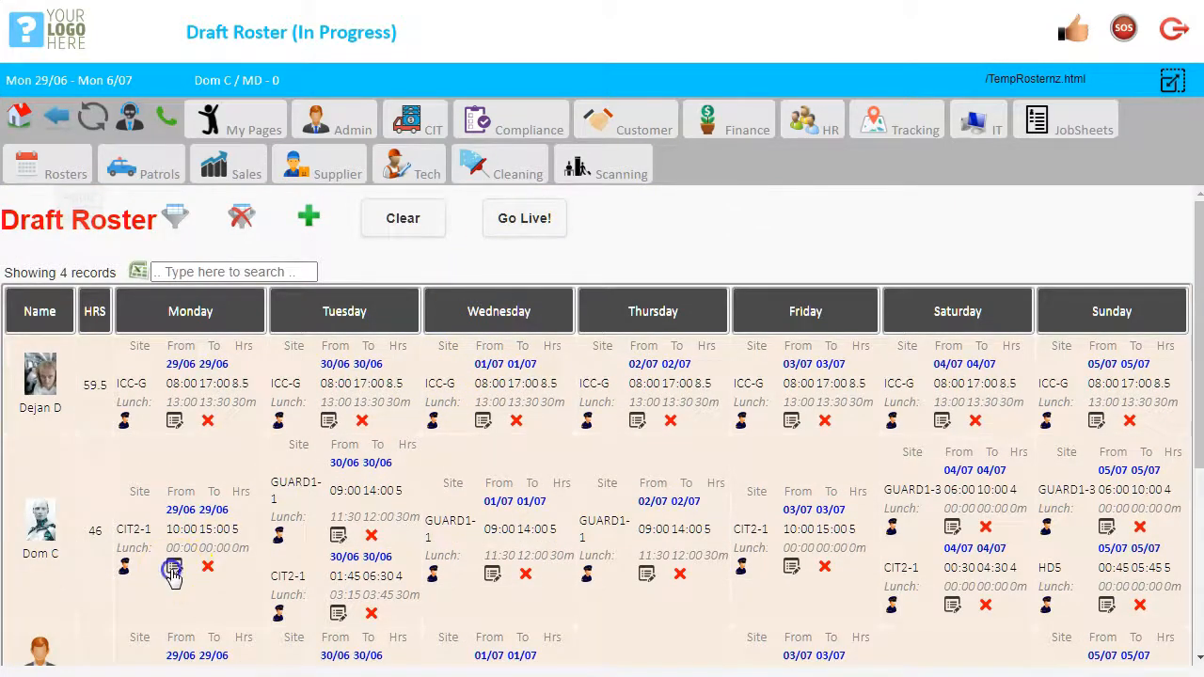
scroll(694, 310, "down", 3)
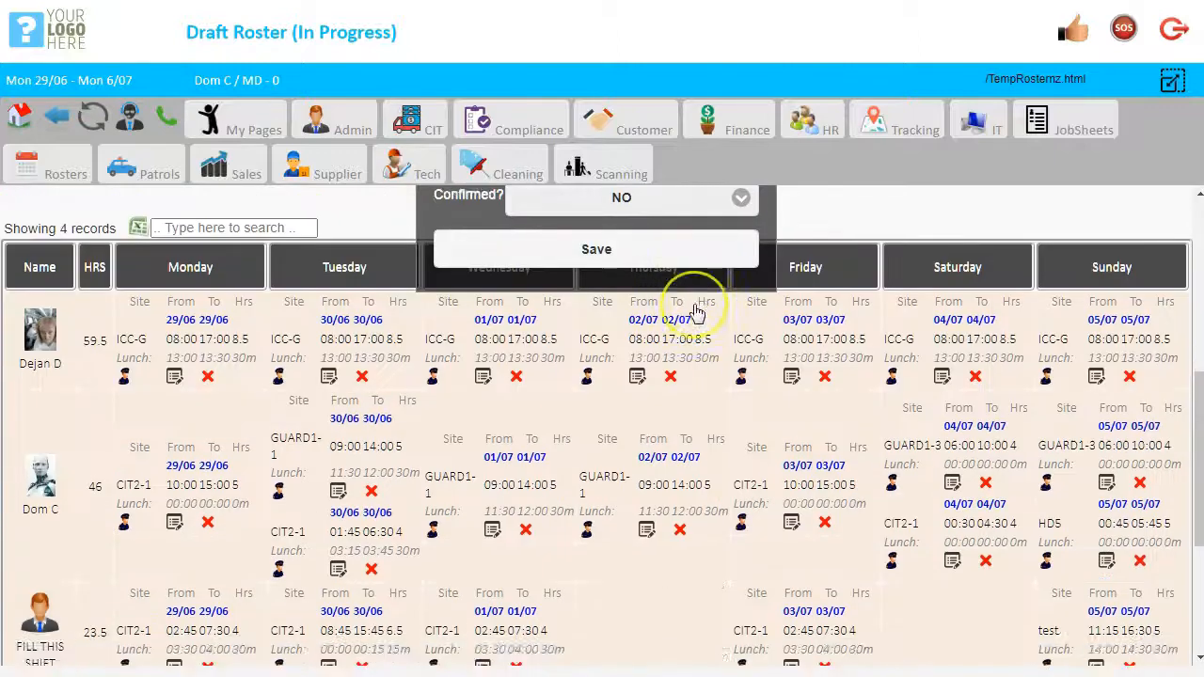
scroll(693, 311, "up", 2)
scroll(694, 311, "down", 4)
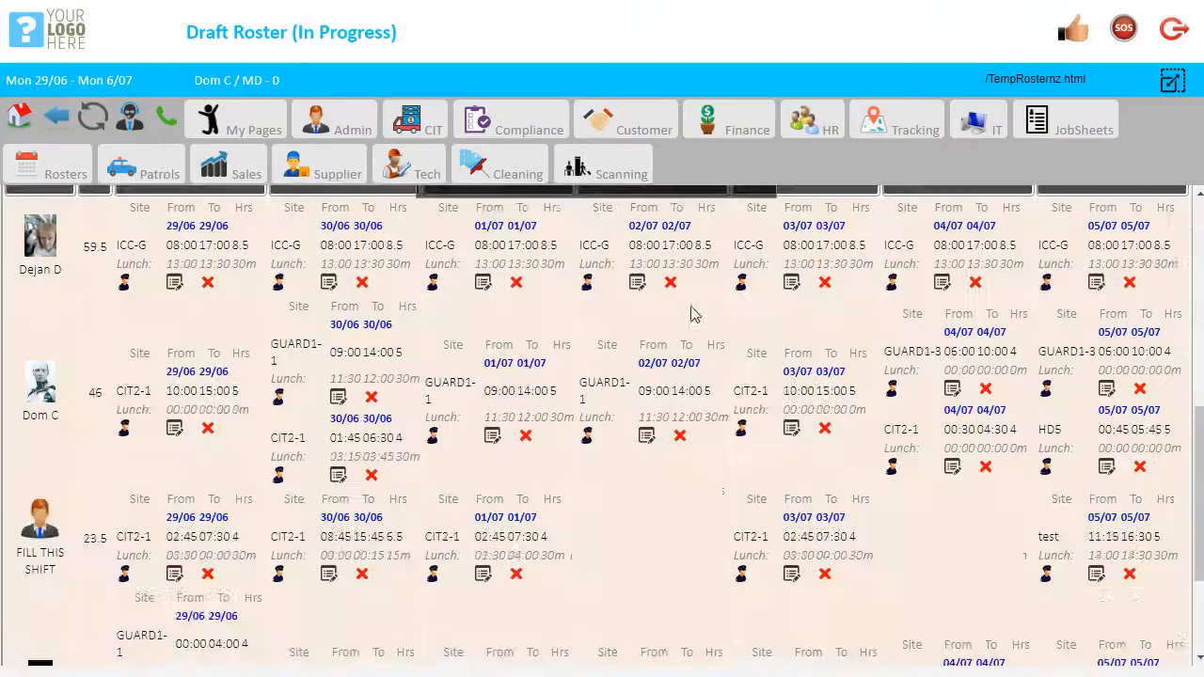
left_click(637, 341)
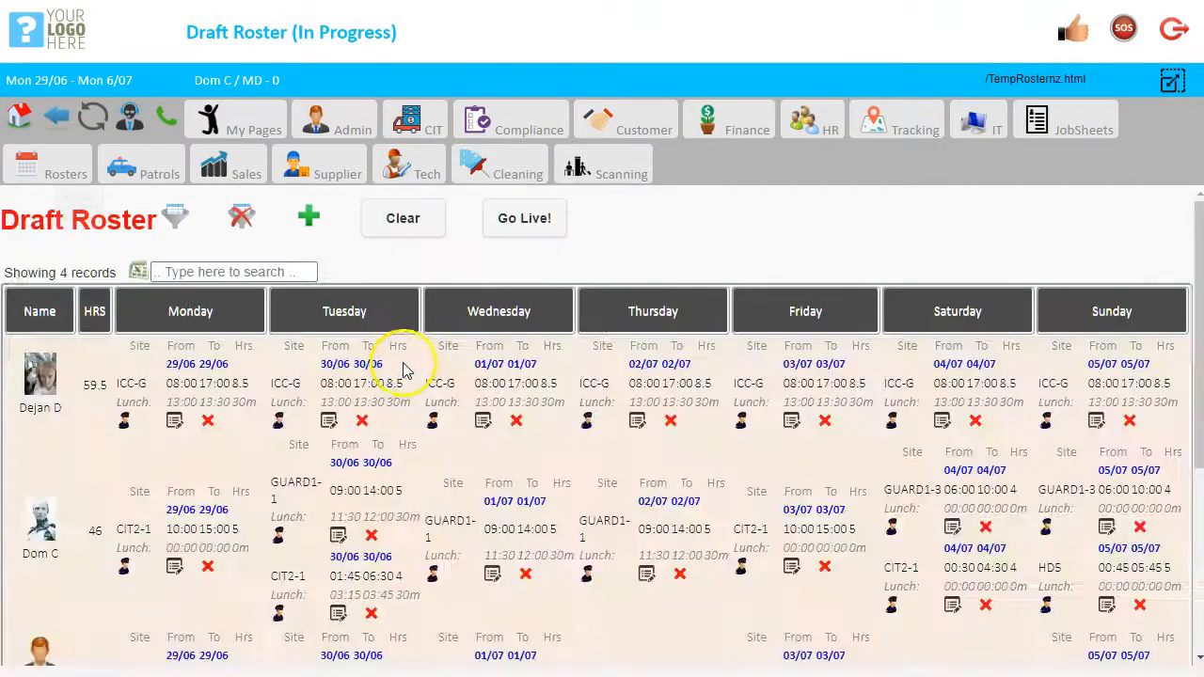
Check the remaining shifts in the draft roster and make the roster live
scroll(400, 373, "down", 2)
scroll(385, 366, "down", 2)
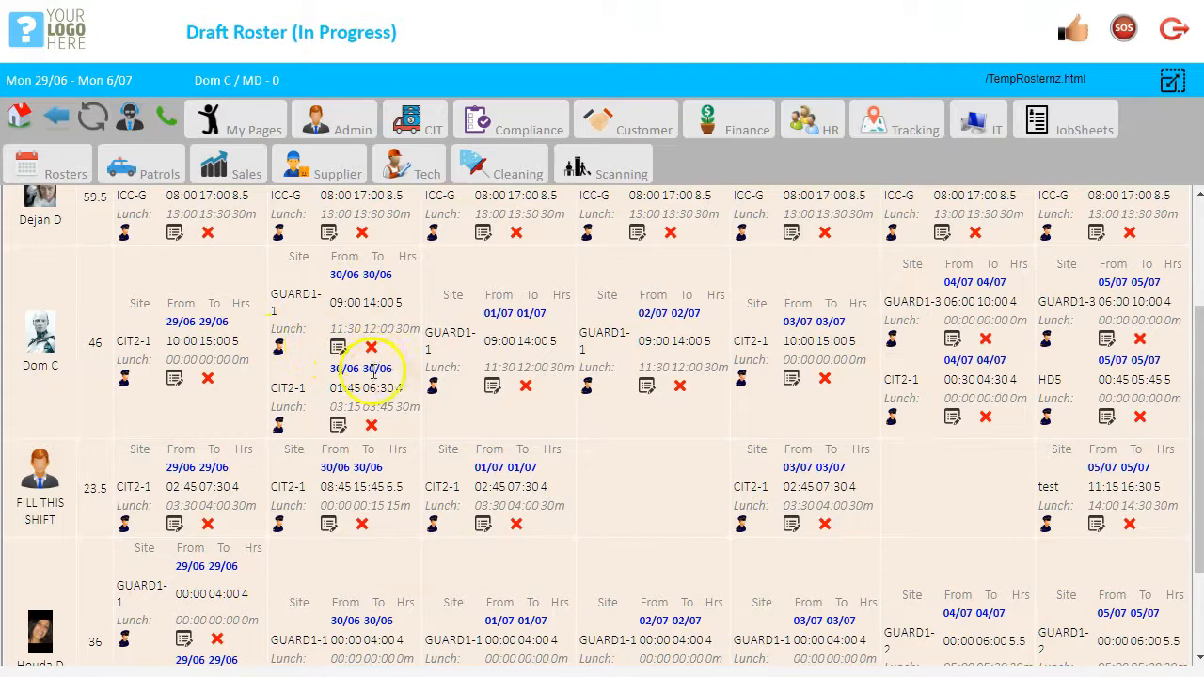
scroll(376, 374, "down", 2)
scroll(379, 375, "up", 4)
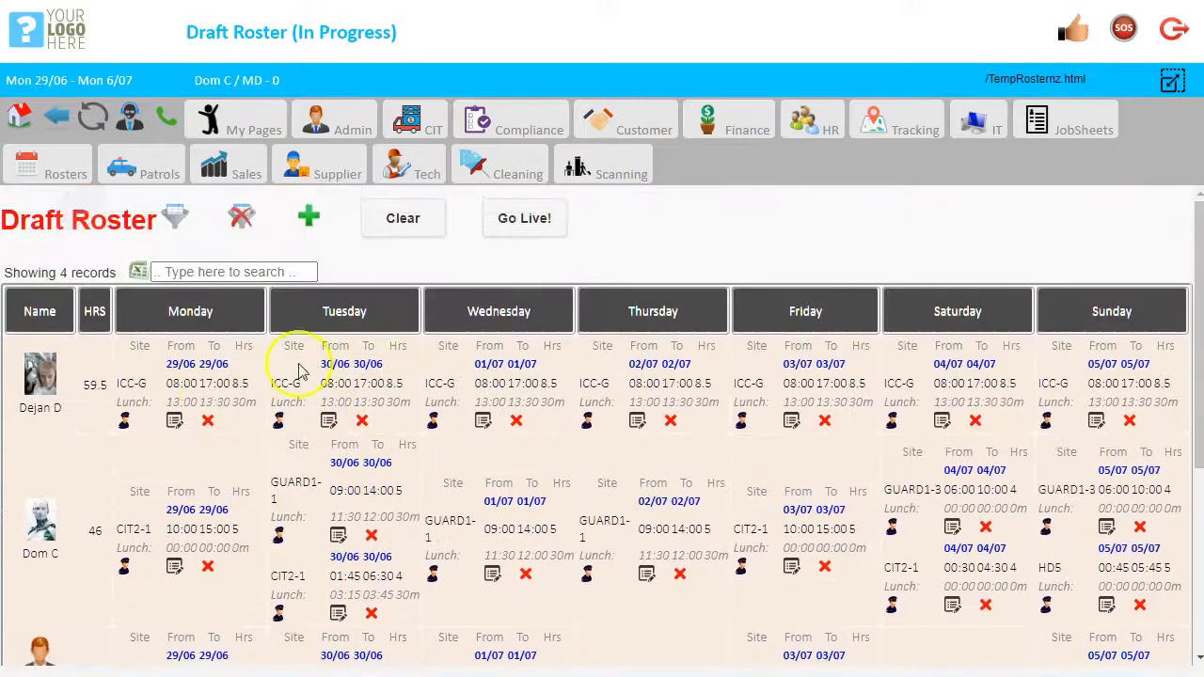
left_click(532, 222)
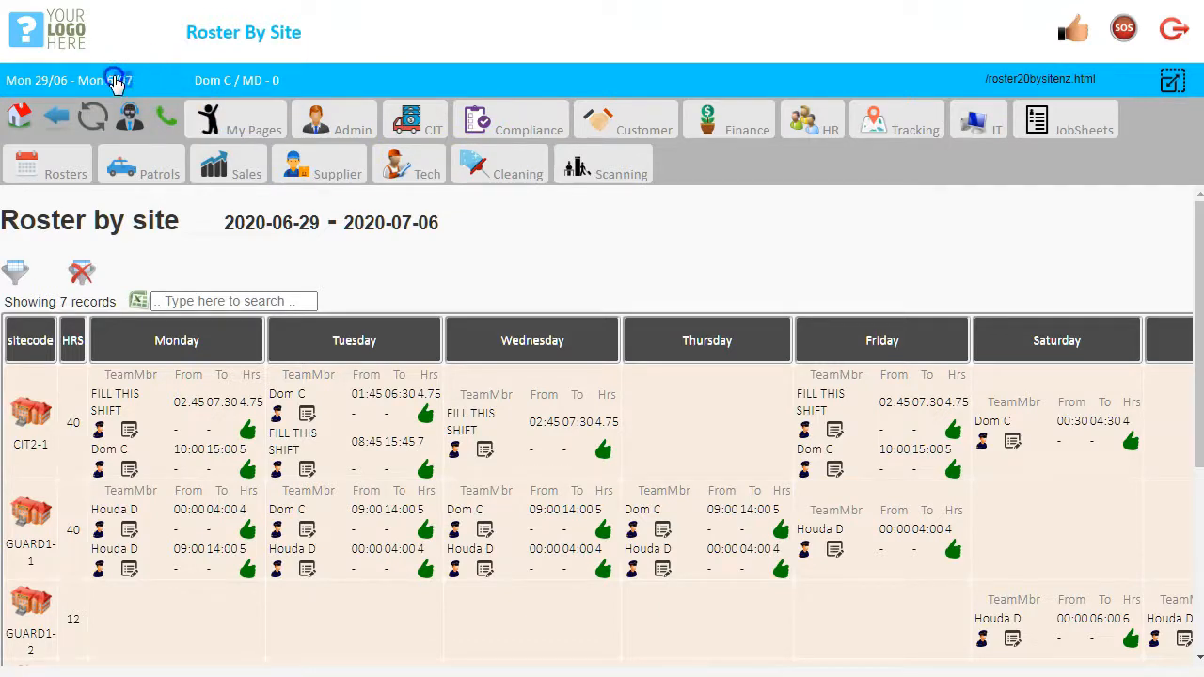
Check the date range selected for Roster By Site and cancel the date selection
triple_click(33, 80)
left_click(23, 80)
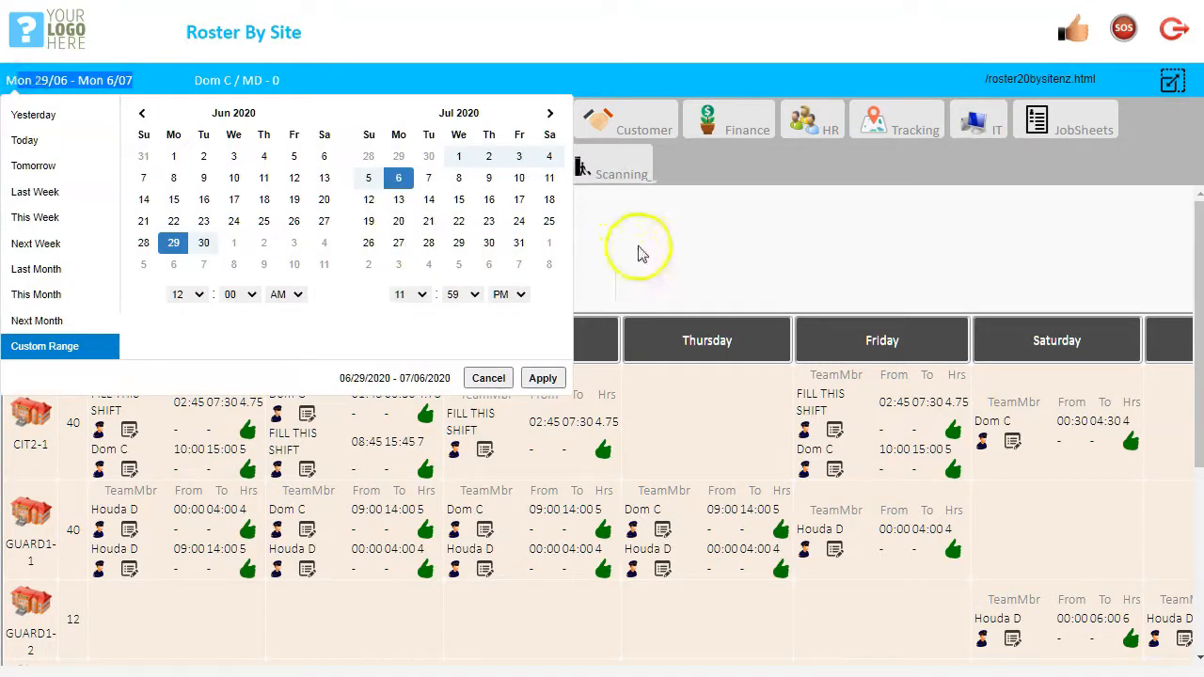
left_click(488, 378)
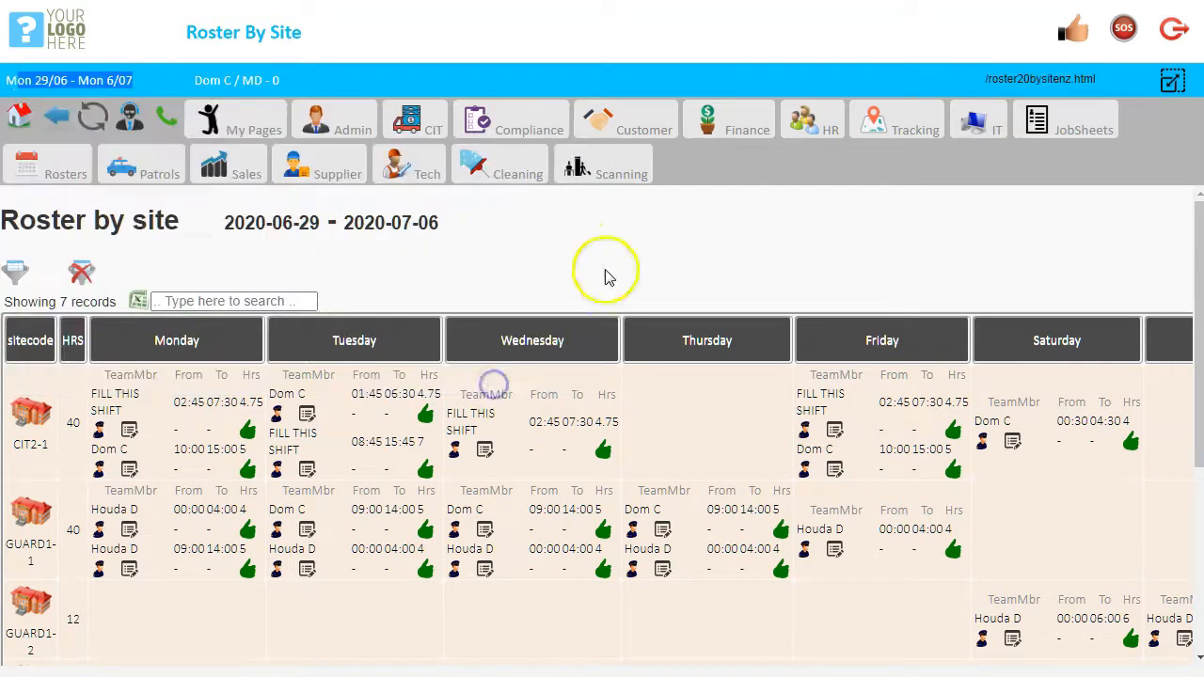
View the account record of site CIT2-1, close it and look over the shifts of all sites in the roster
scroll(593, 292, "down", 2)
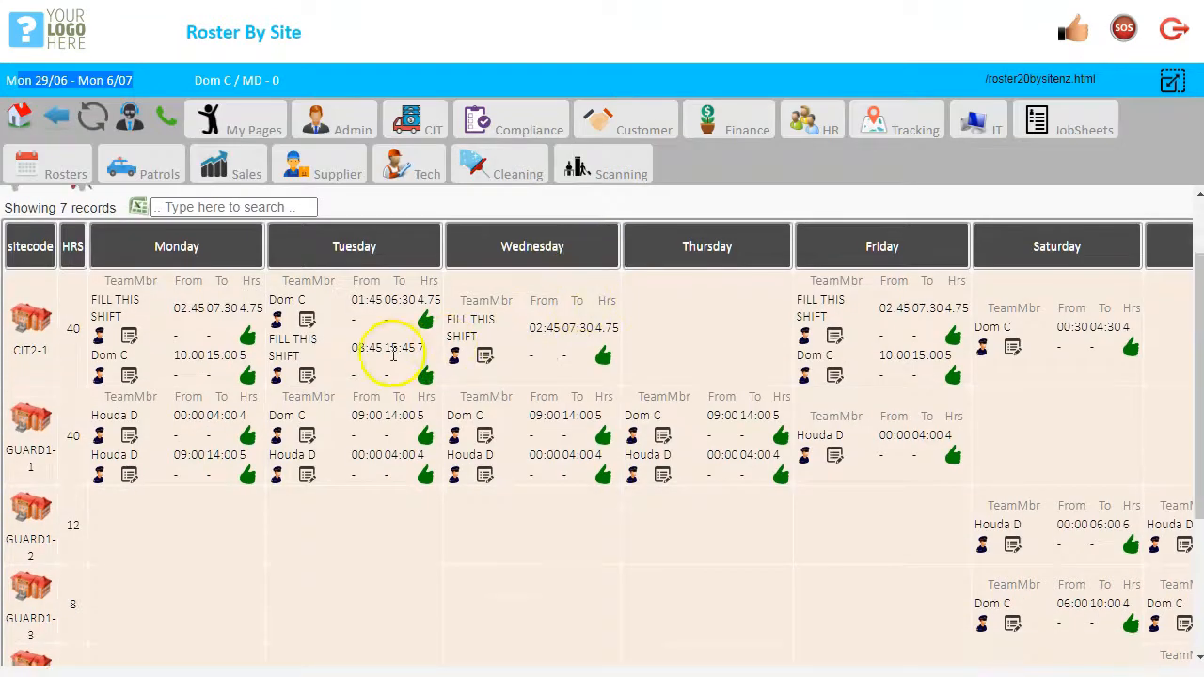
left_click(37, 325)
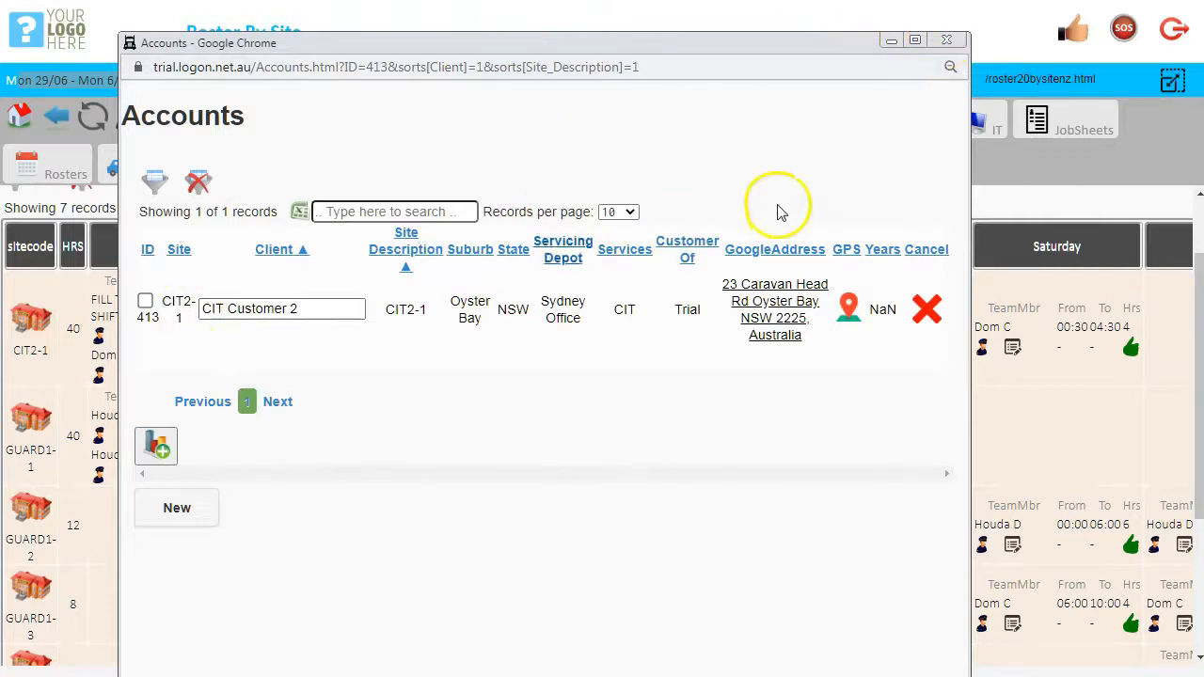
left_click(947, 40)
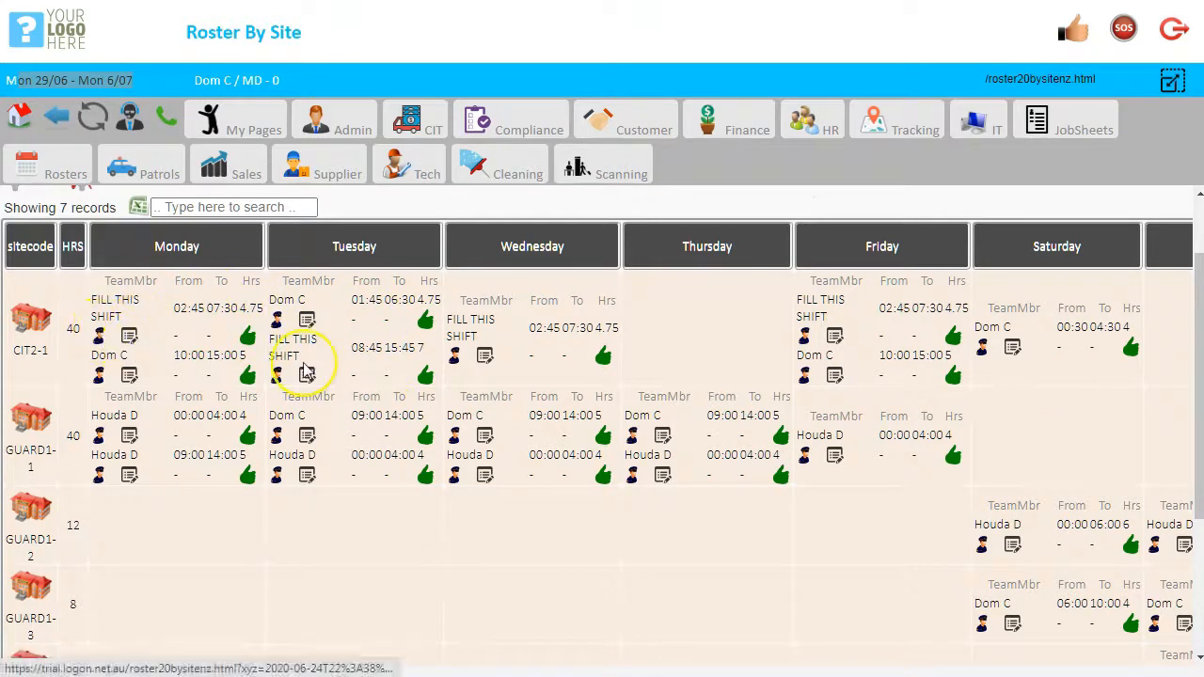
scroll(301, 363, "down", 1)
scroll(207, 339, "up", 1)
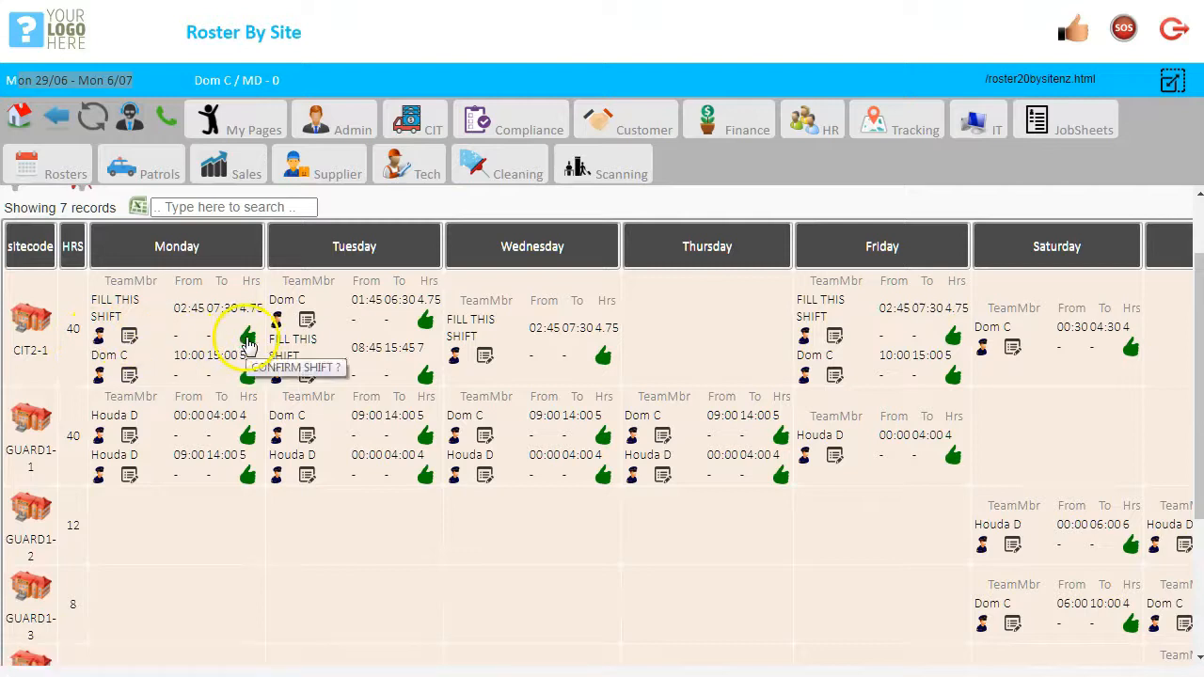
scroll(266, 343, "down", 3)
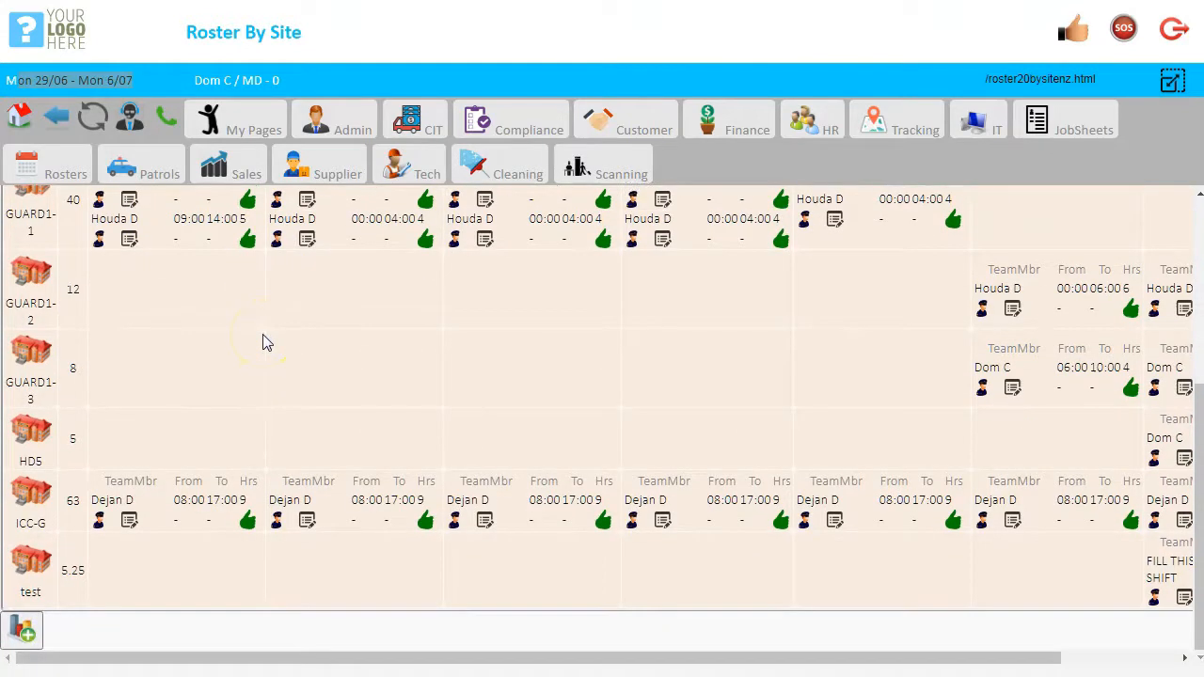
scroll(265, 344, "up", 4)
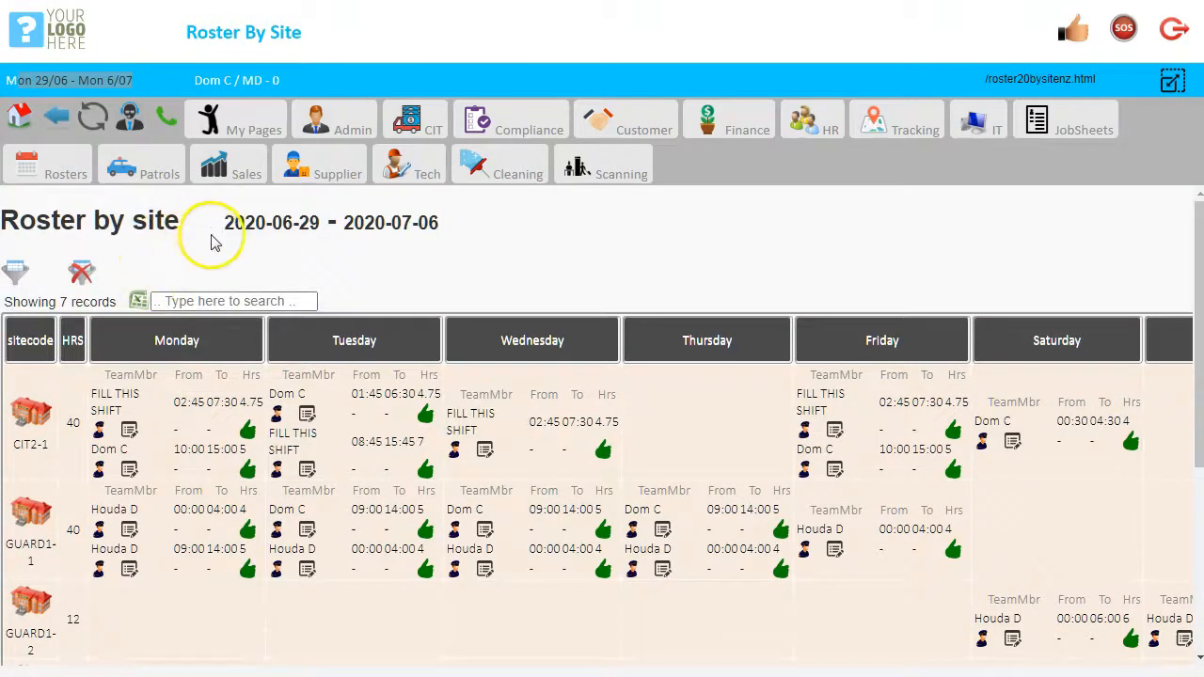